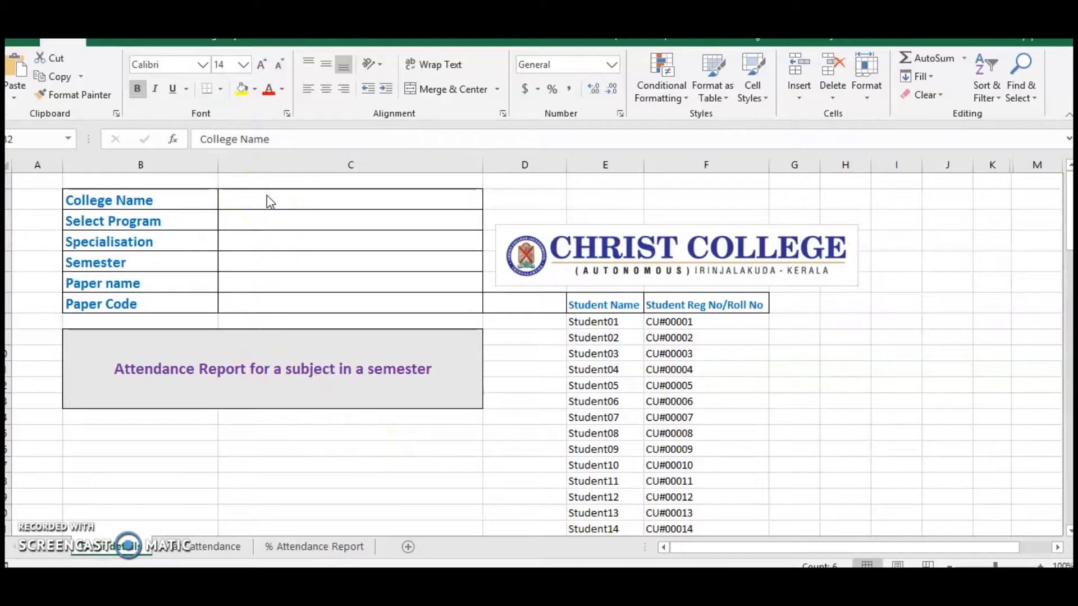
click(262, 196)
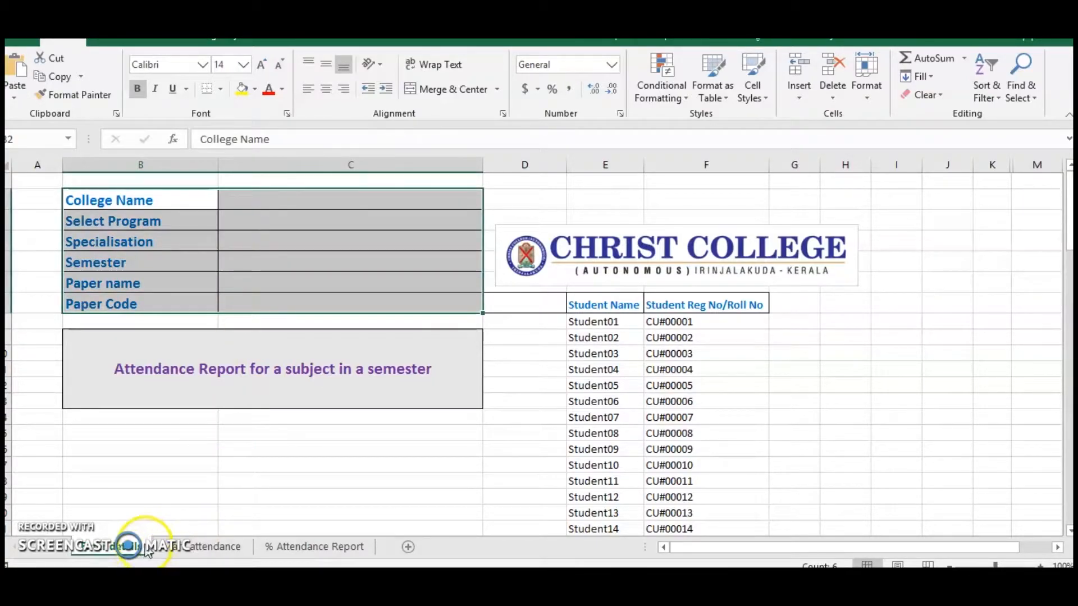
click(218, 548)
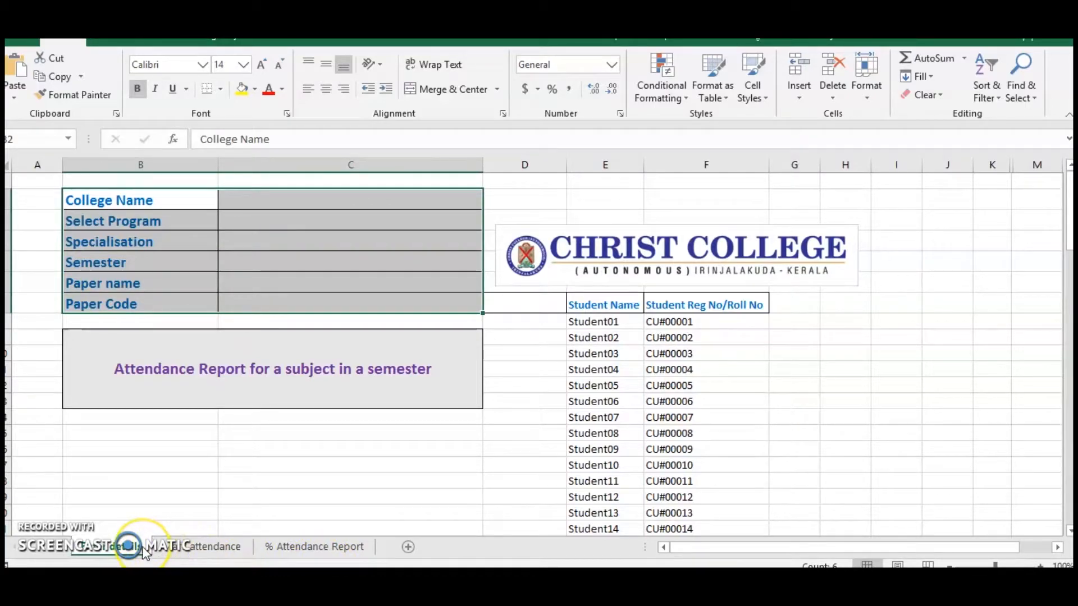
click(198, 550)
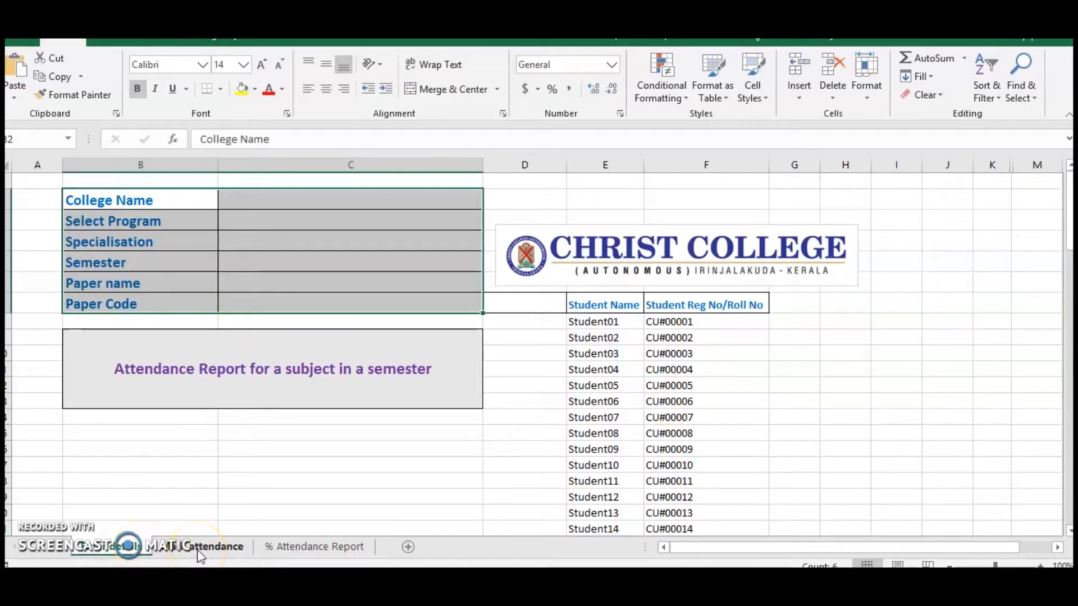
click(343, 553)
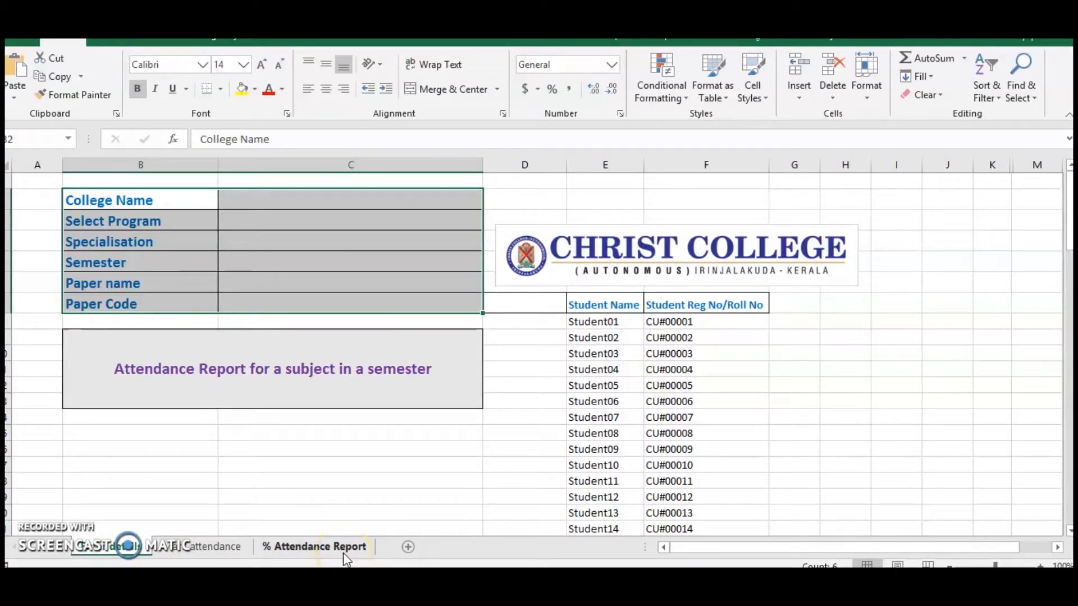
click(114, 550)
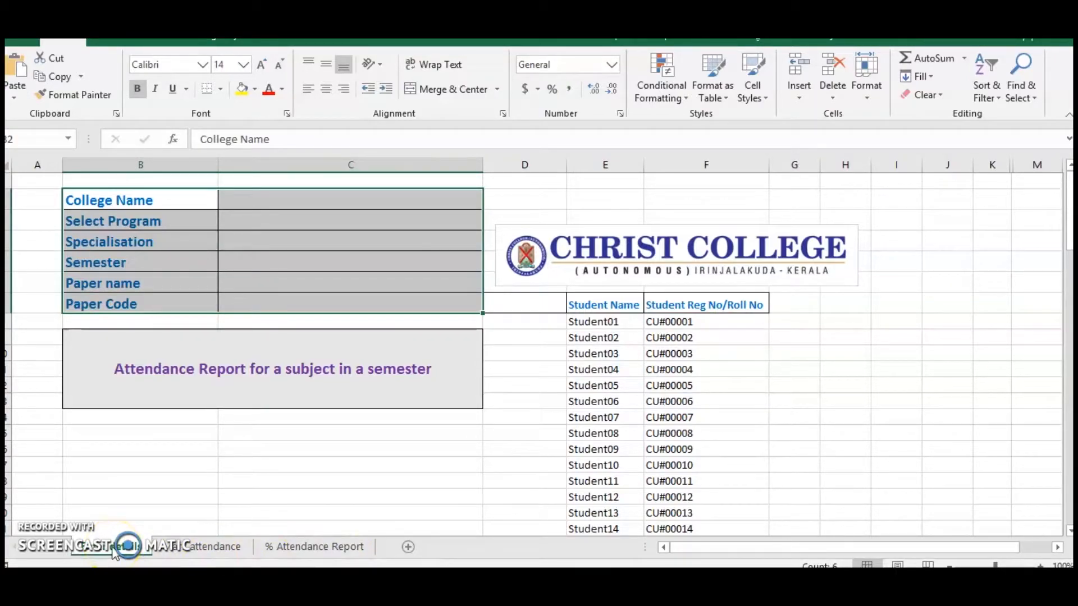
Enter CHRIST COLLEGE (AUTONOMOUS) as the college name in the details table.
click(261, 202)
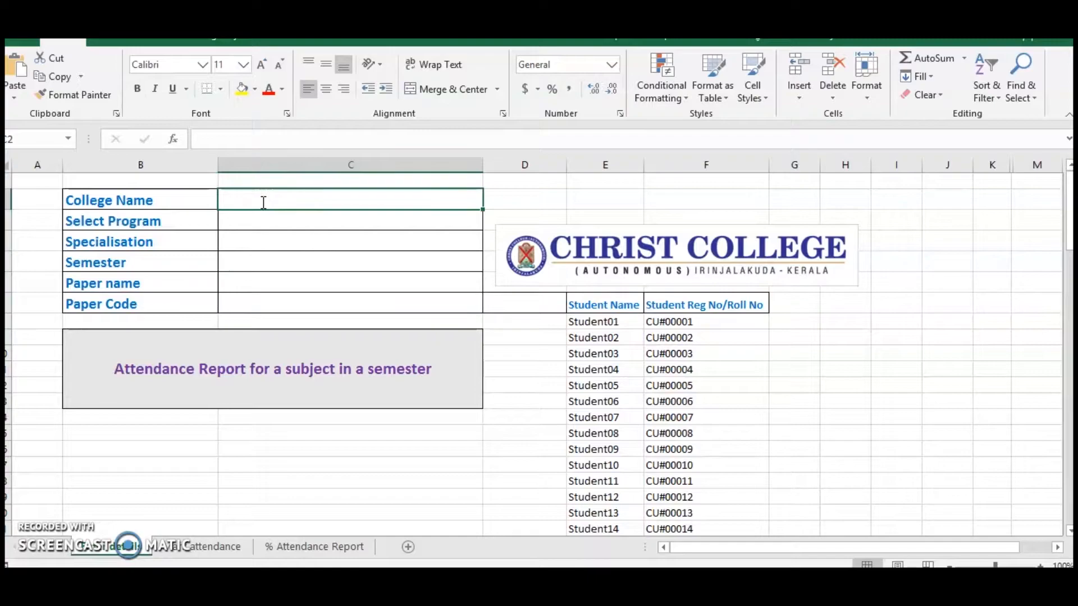
text(CHRIST C)
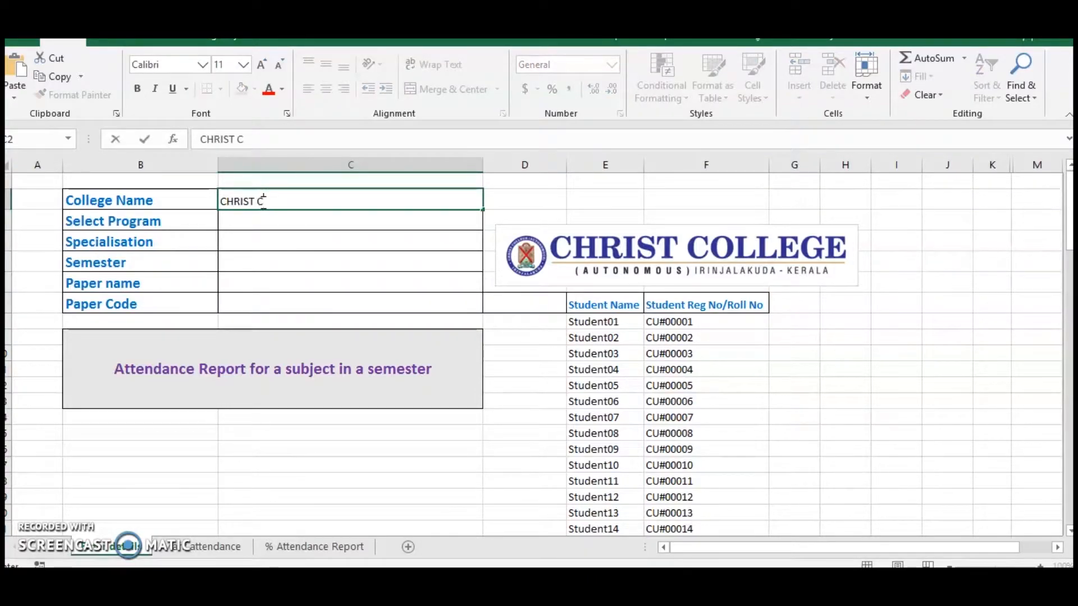
text(OLLEGE)
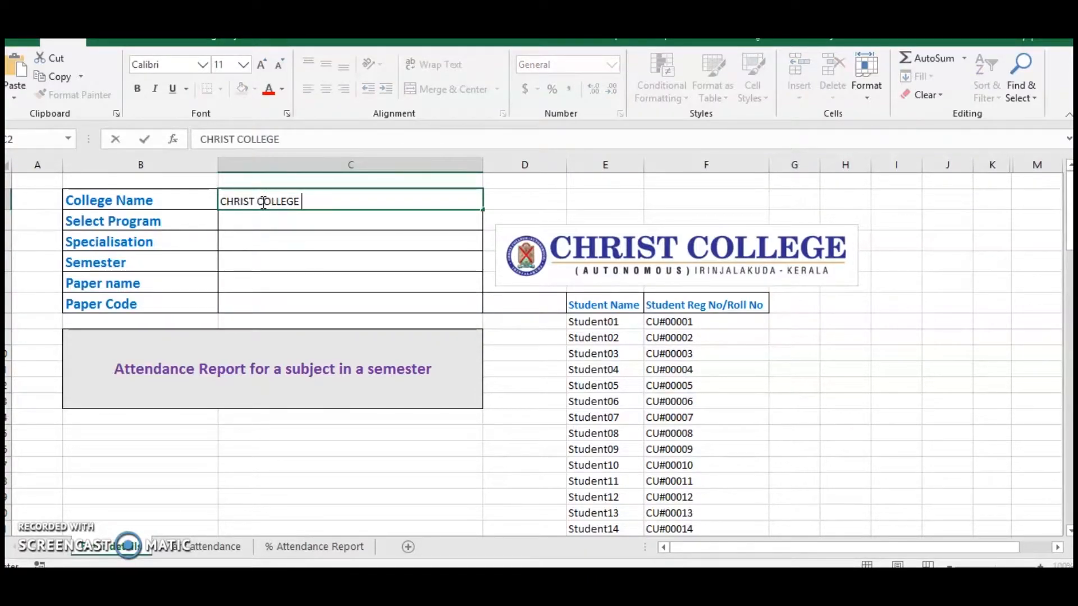
text( (AUTO)
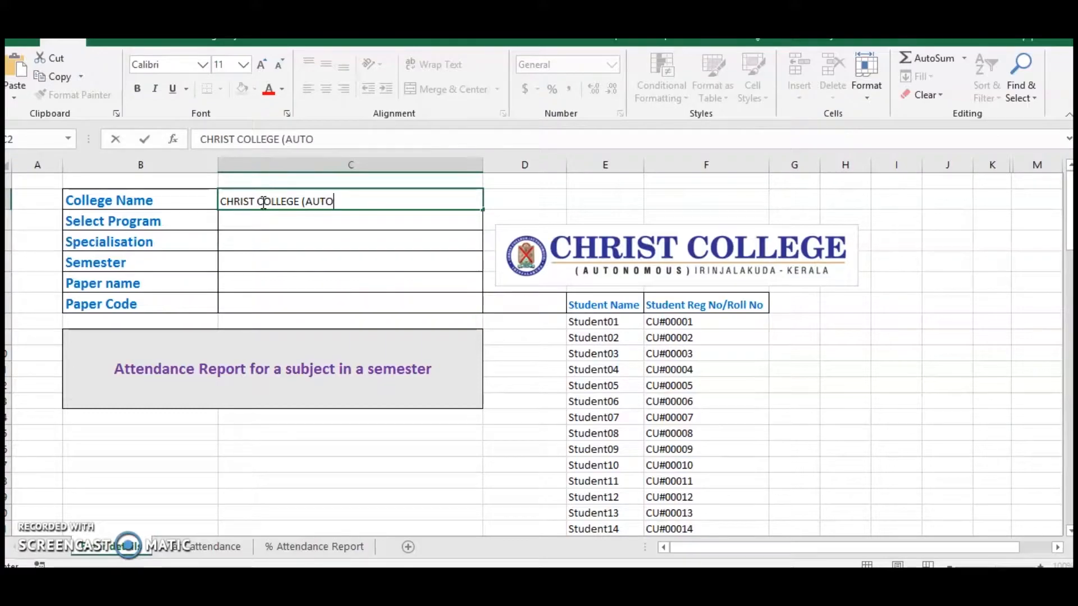
text(NOMOU)
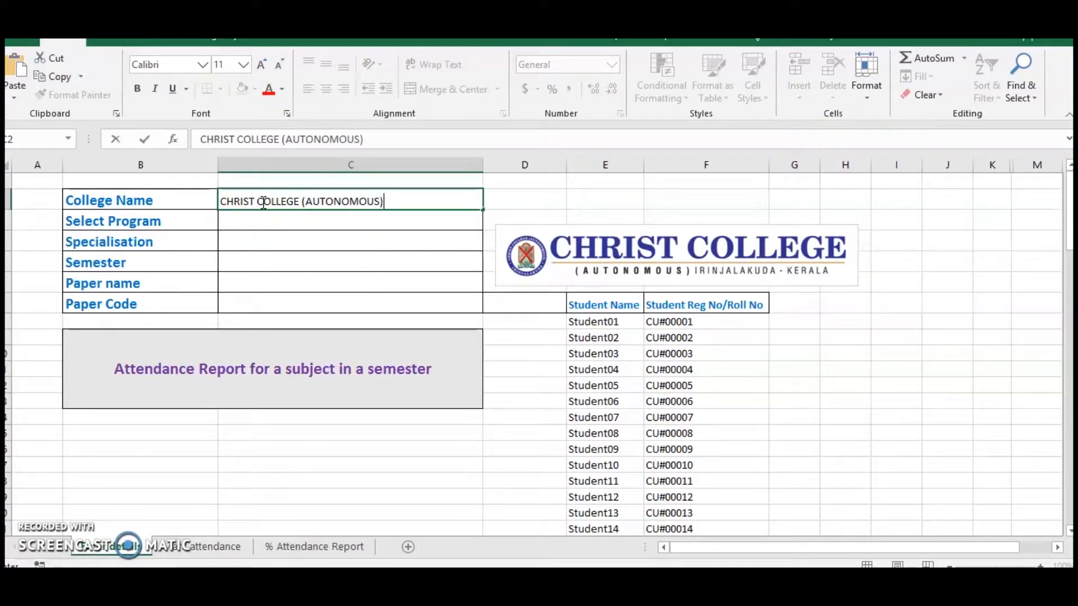
text(S))
Choose B.Sc as the program and enter CHEMISTRY as the specialisation.
click(285, 222)
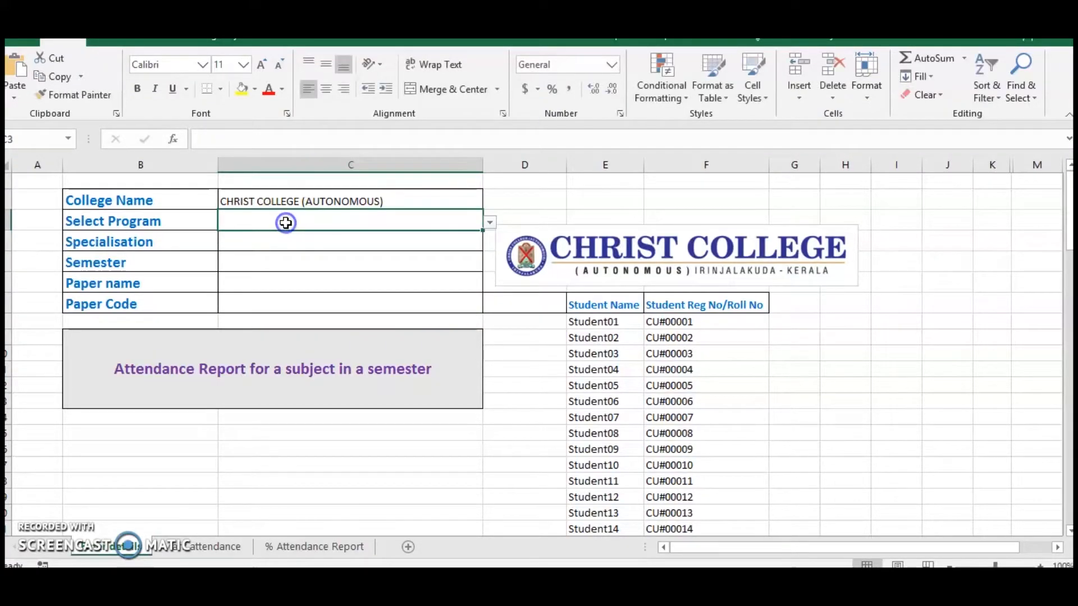
click(490, 222)
click(231, 247)
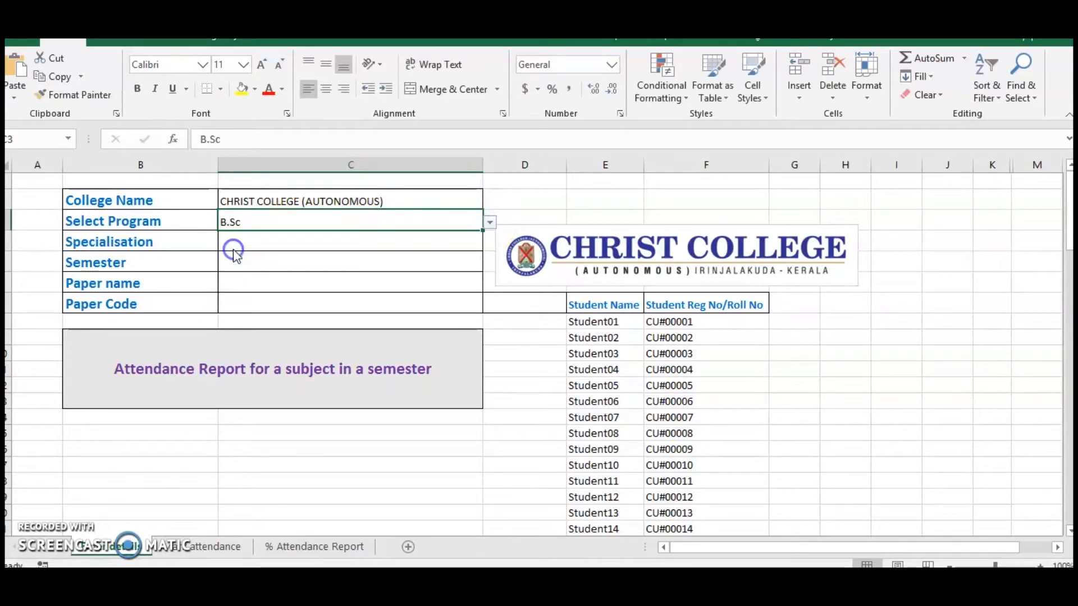
click(279, 243)
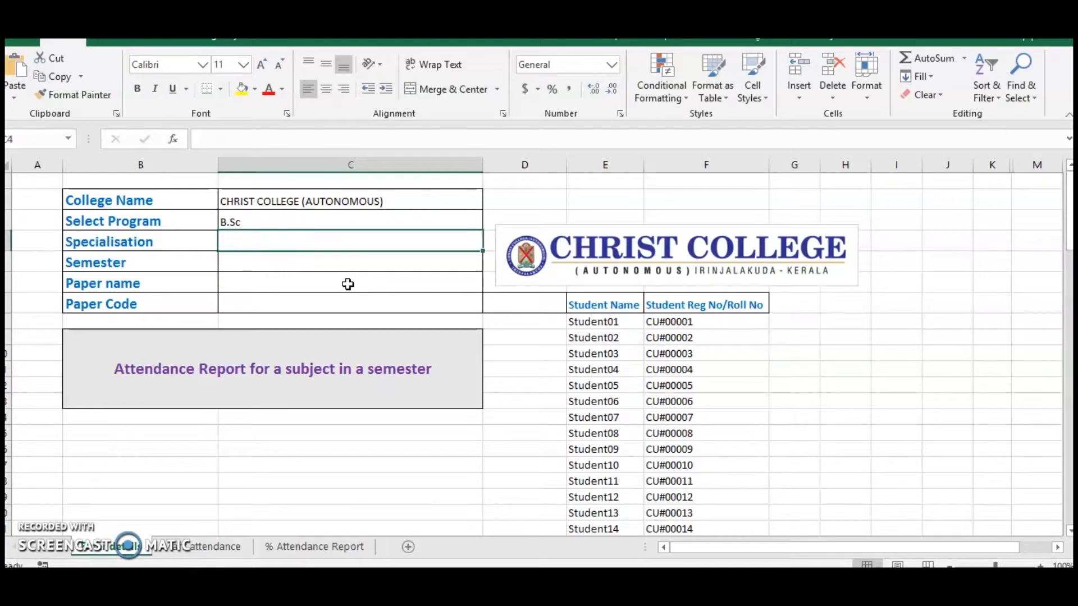
text(CH)
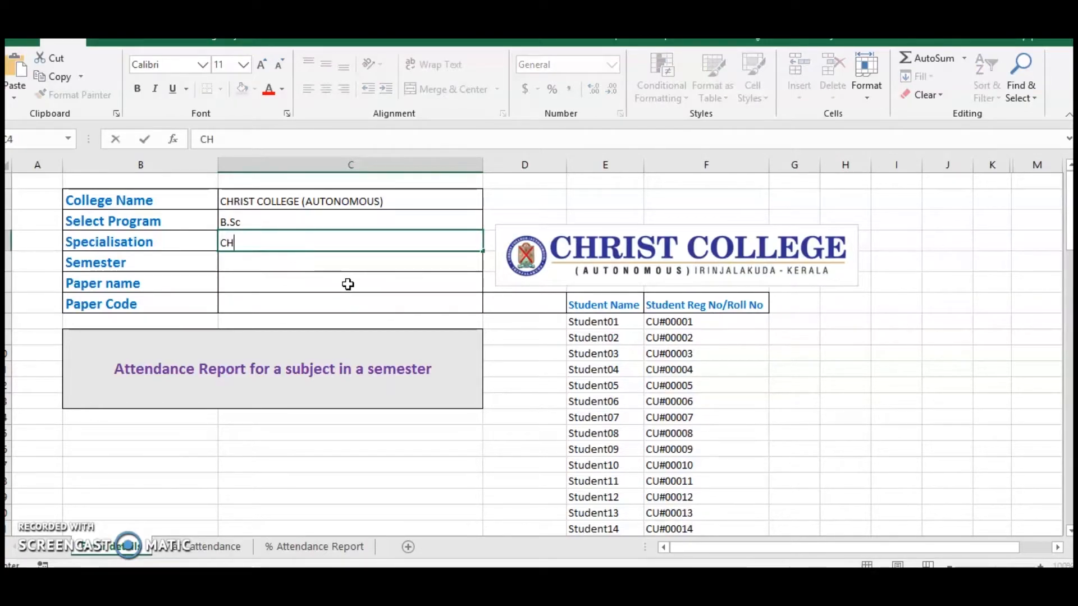
text(EMISTRY)
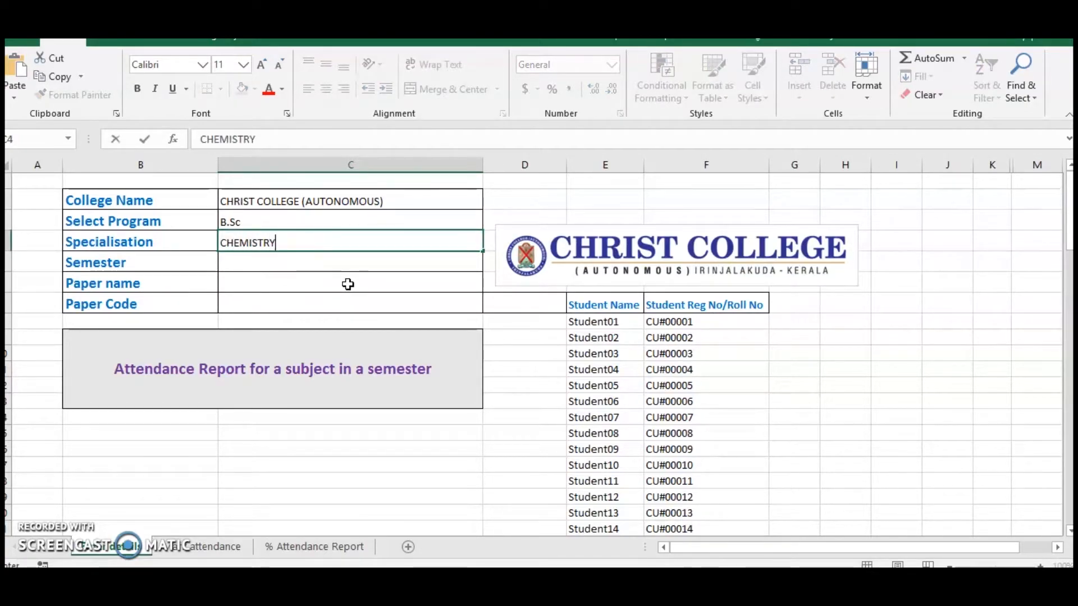
Choose VI as the semester and enter PHYSICAL CHEMISTRY-iii as the paper name.
click(260, 264)
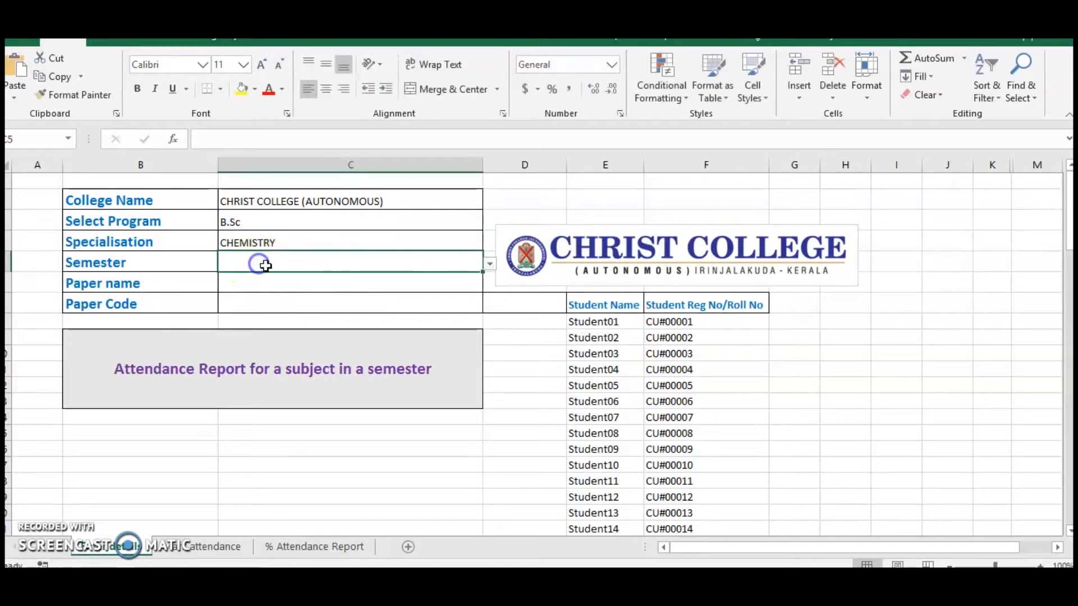
click(490, 264)
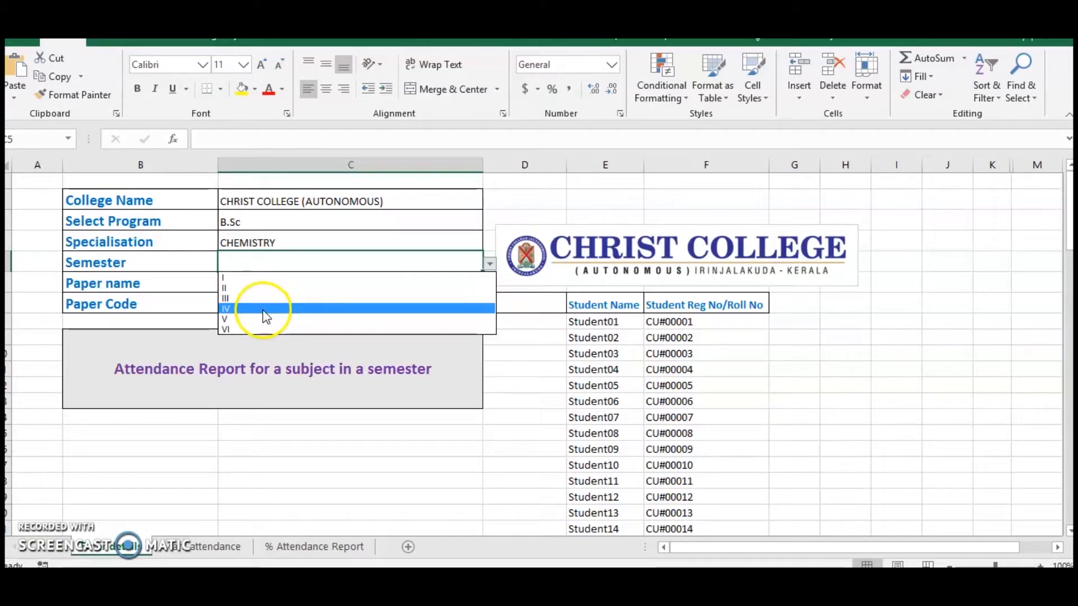
click(258, 330)
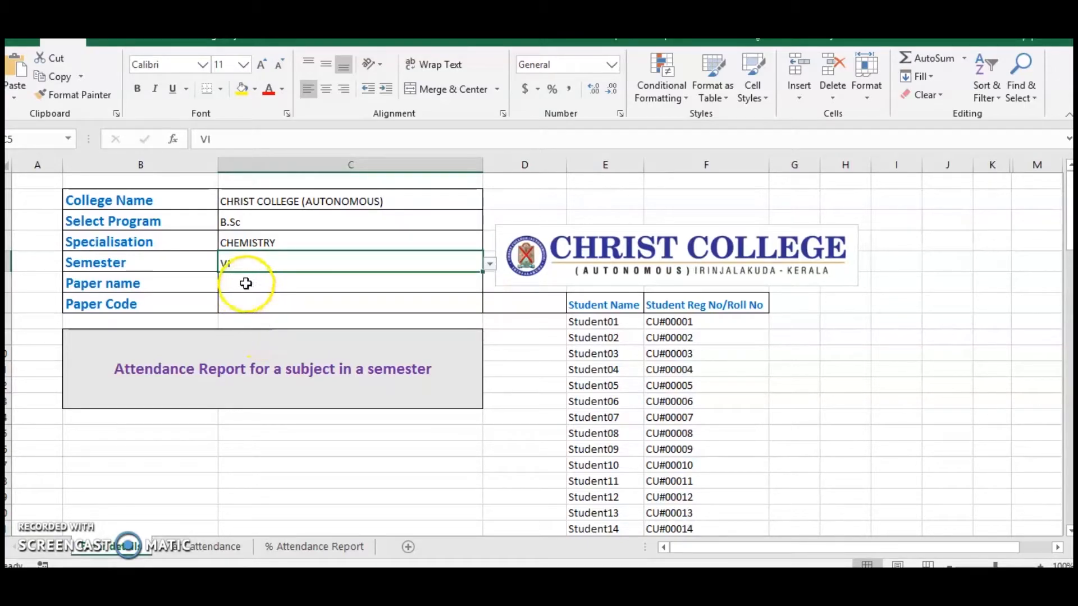
click(246, 284)
text(PHY)
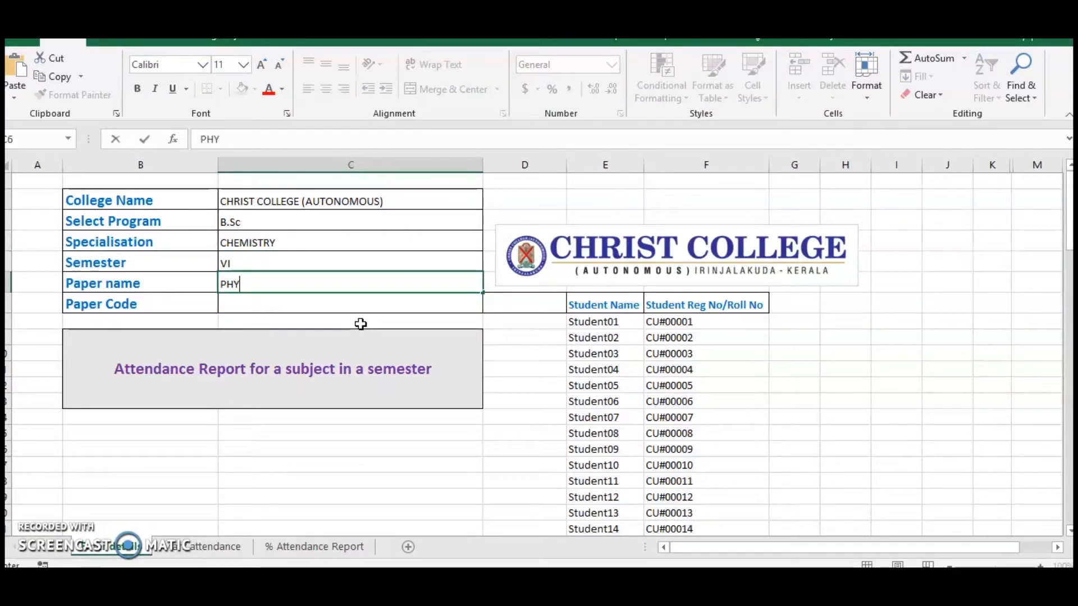
text(SICAL CHEMISTRY-iii)
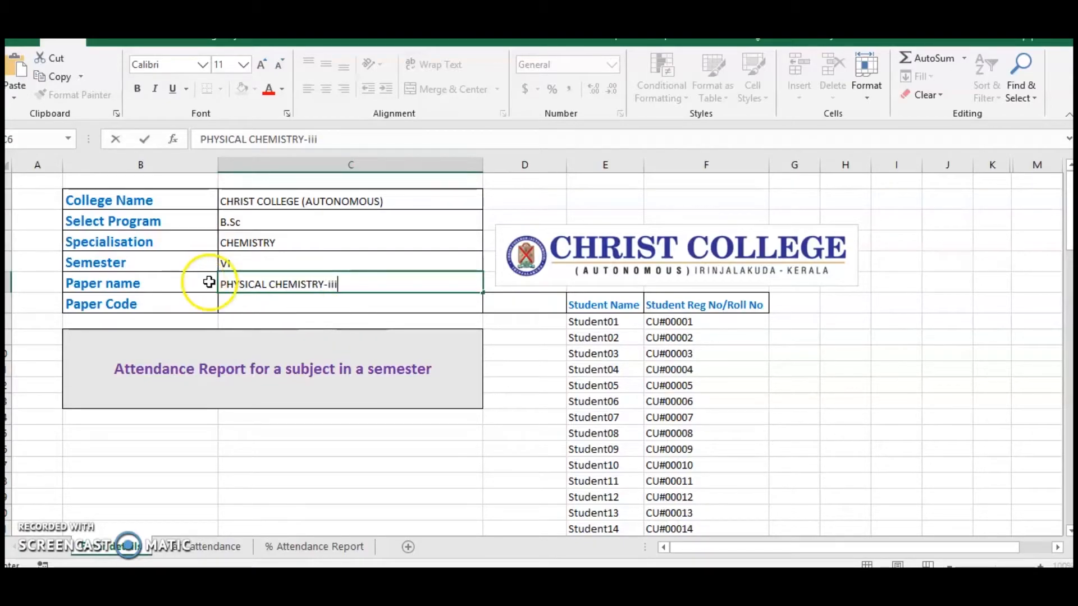
Enter CHE6BO6 as the paper code in the details table.
click(240, 304)
text(CHE)
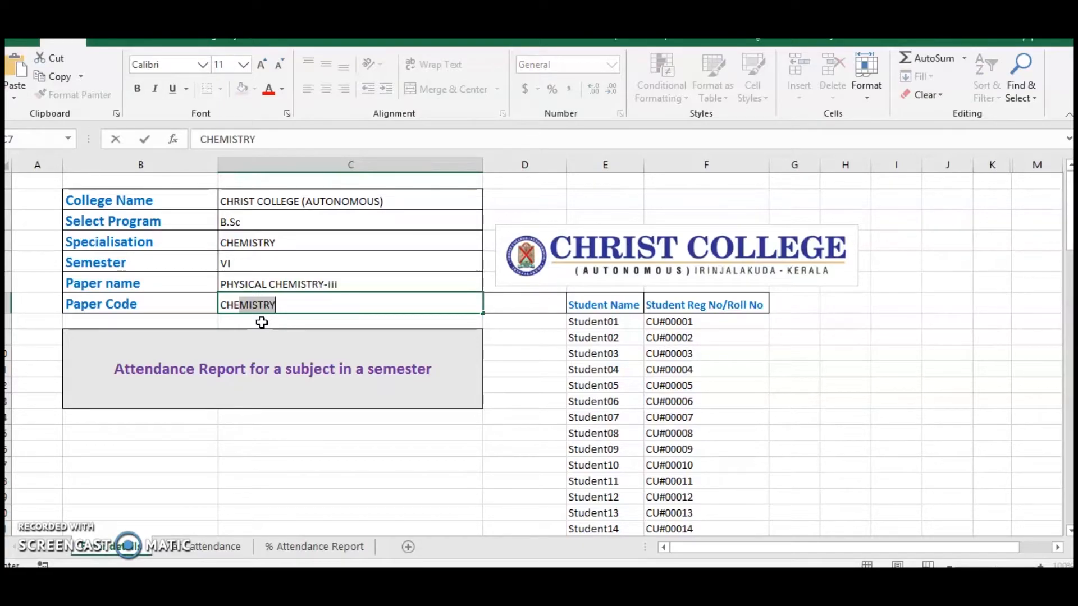
text(6BO6)
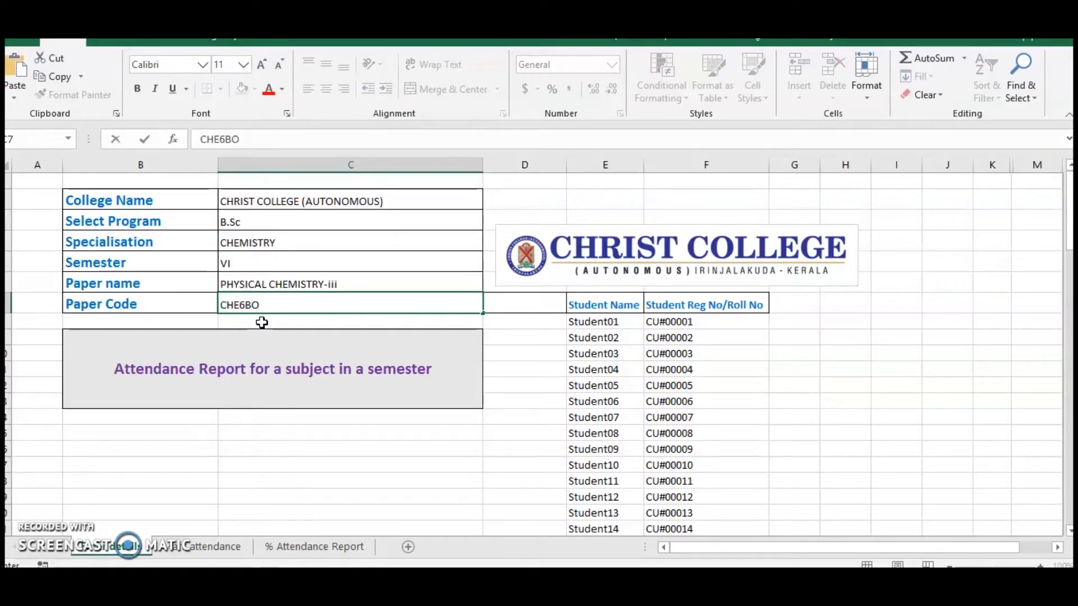
click(367, 463)
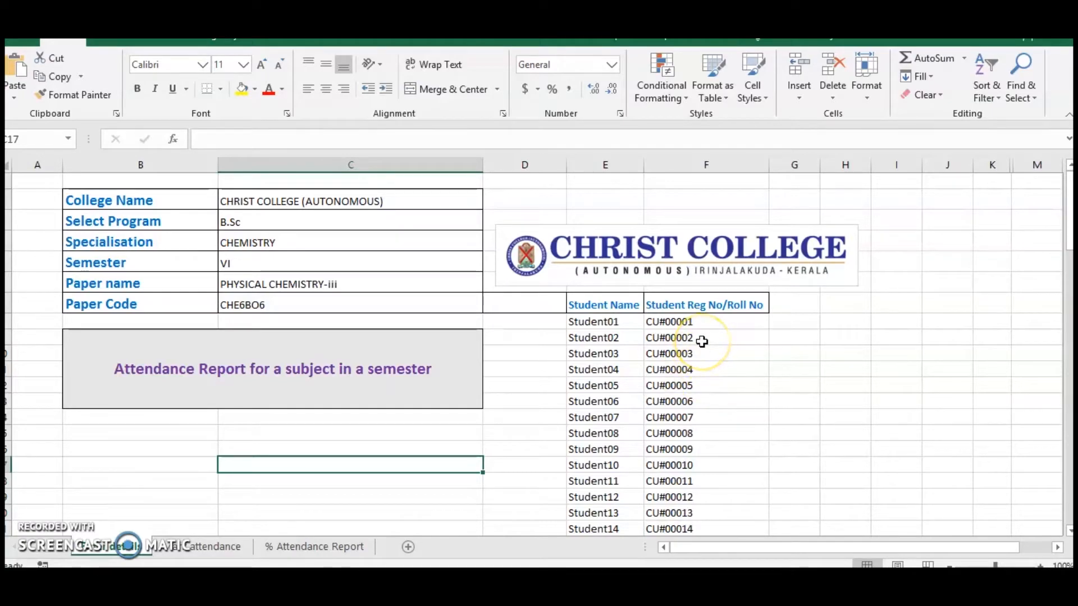
Set the semester start date on the attendance sheet to 12/1/2019.
click(209, 546)
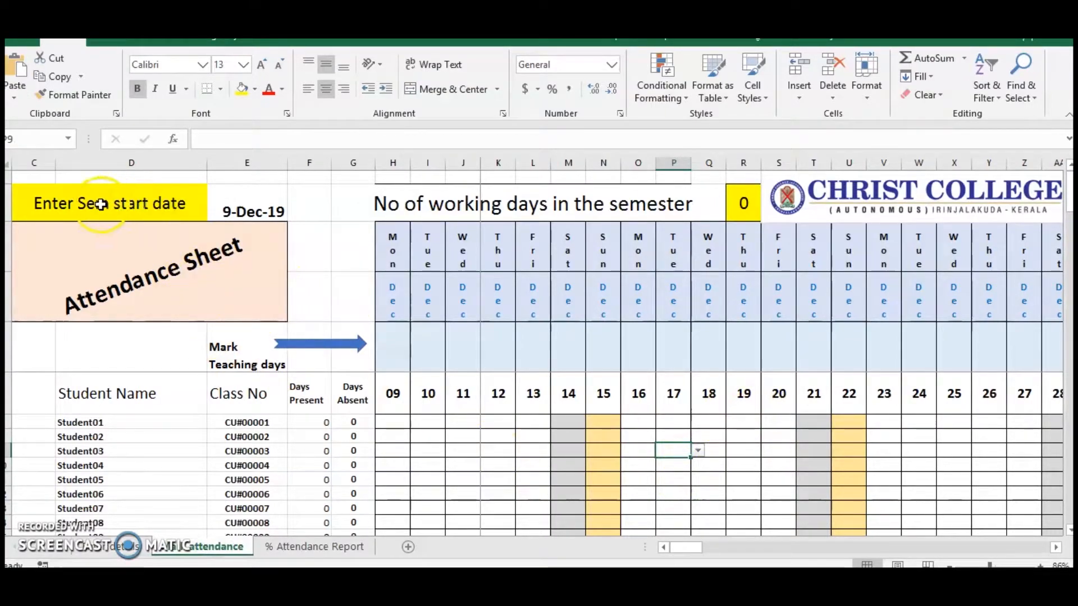
click(250, 209)
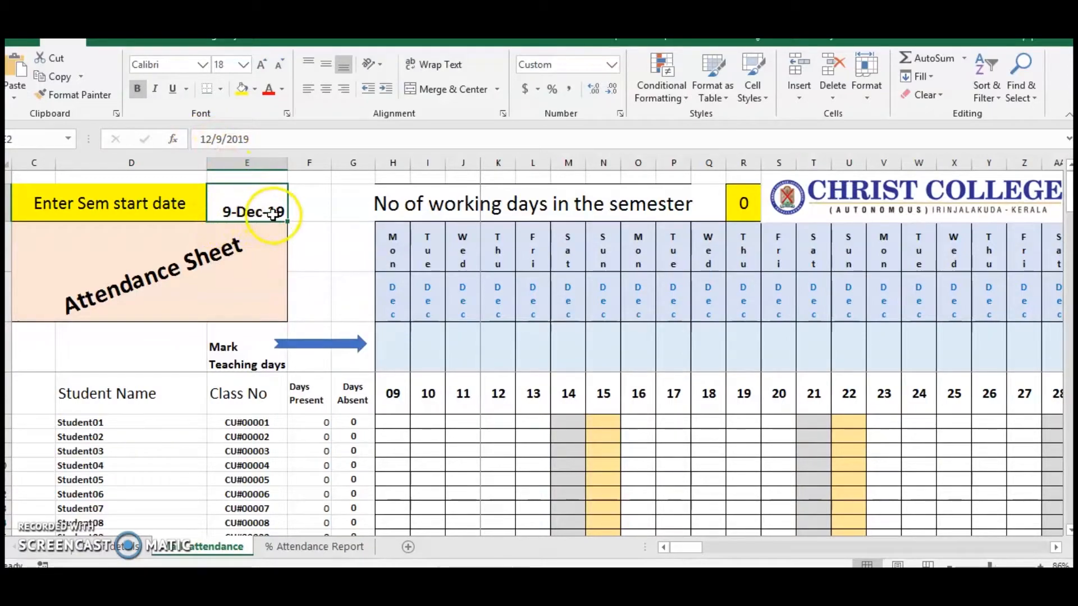
click(215, 140)
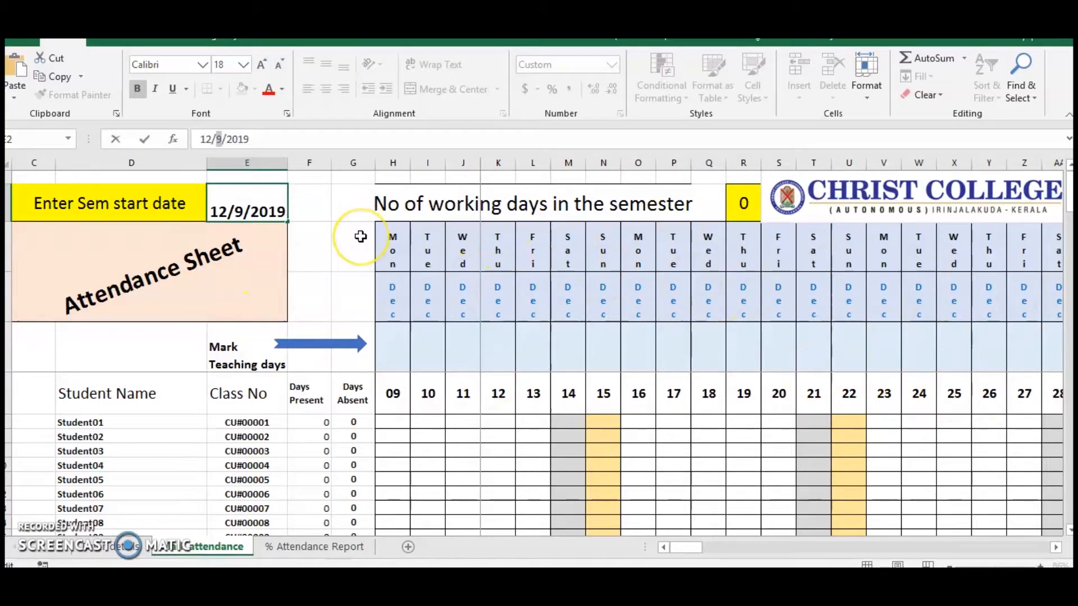
text(1)
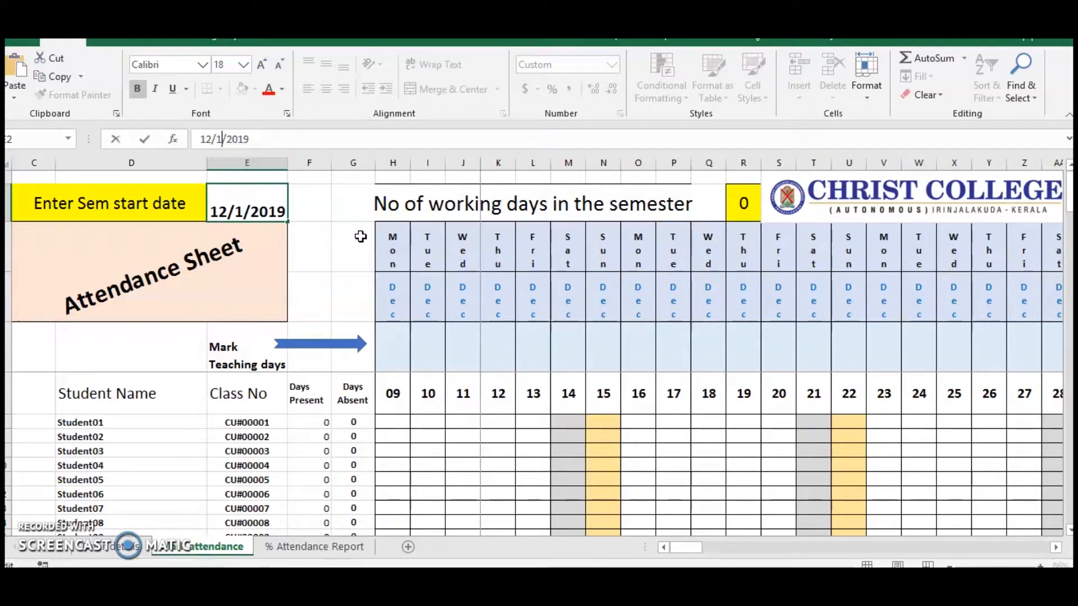
key(Return)
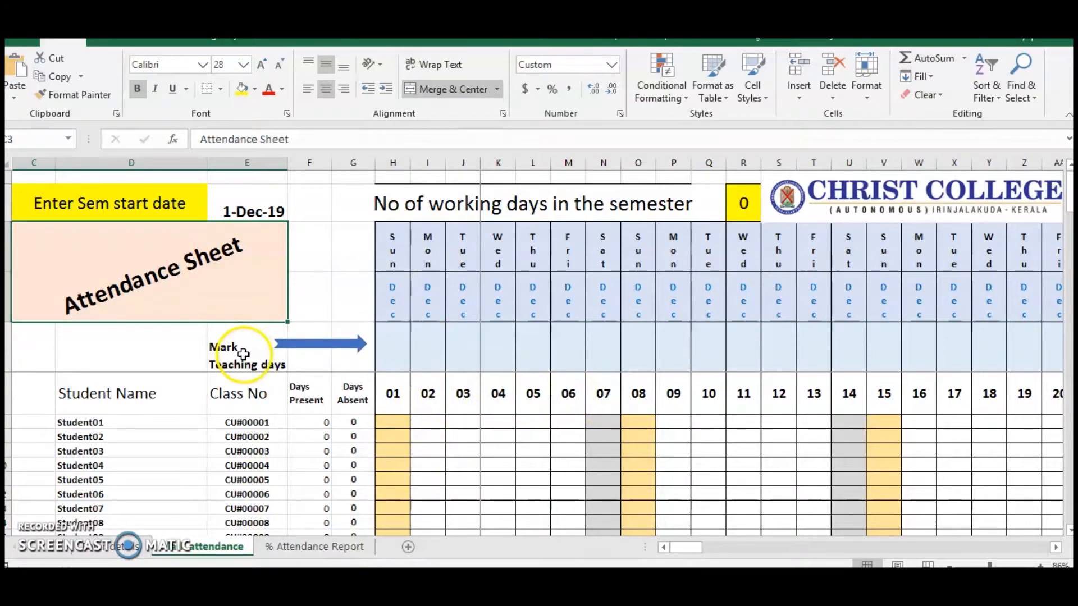
Mark Monday 2 December and Tuesday 3 December as teaching days with a √ on the attendance sheet.
click(426, 348)
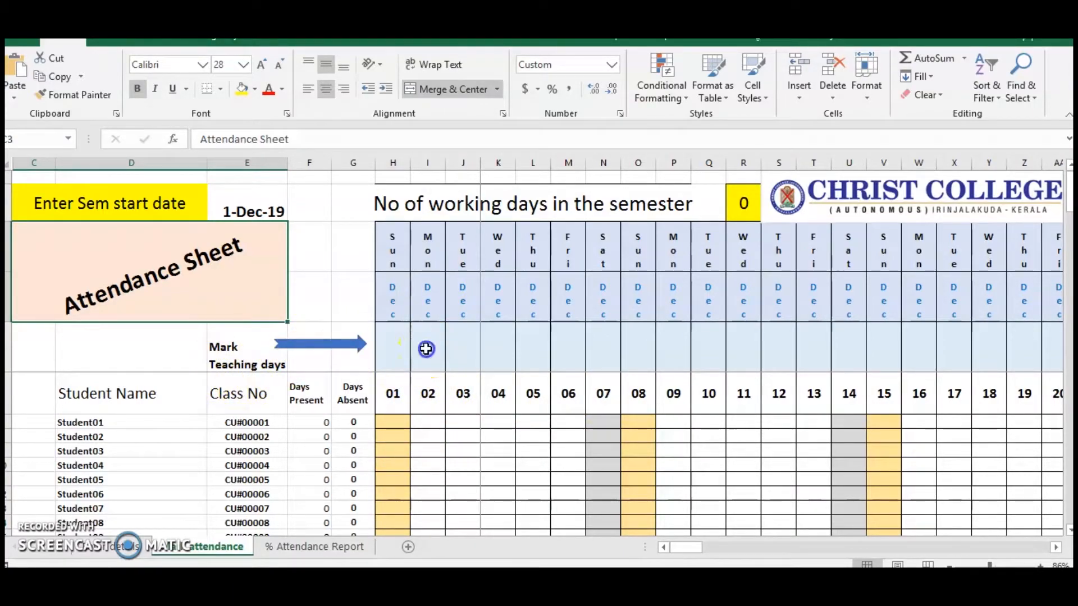
click(452, 366)
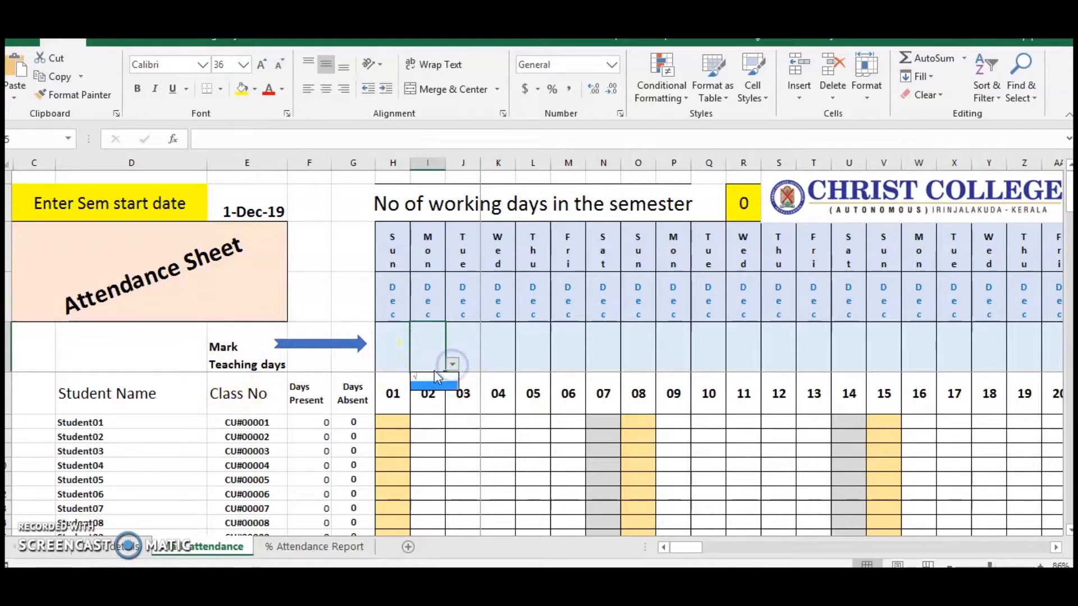
click(432, 384)
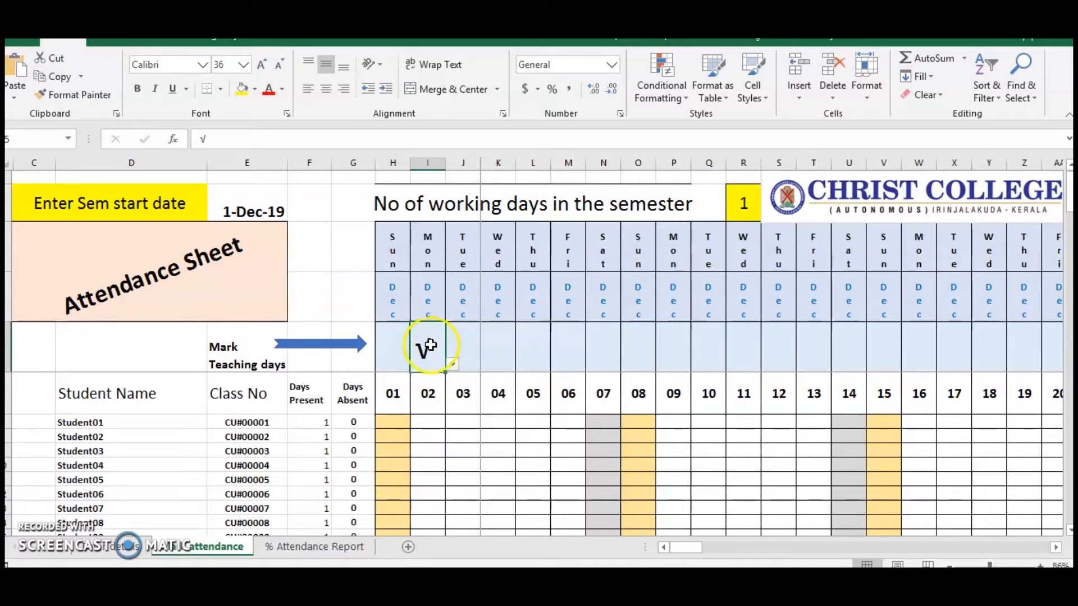
scroll(484, 417, down, 1)
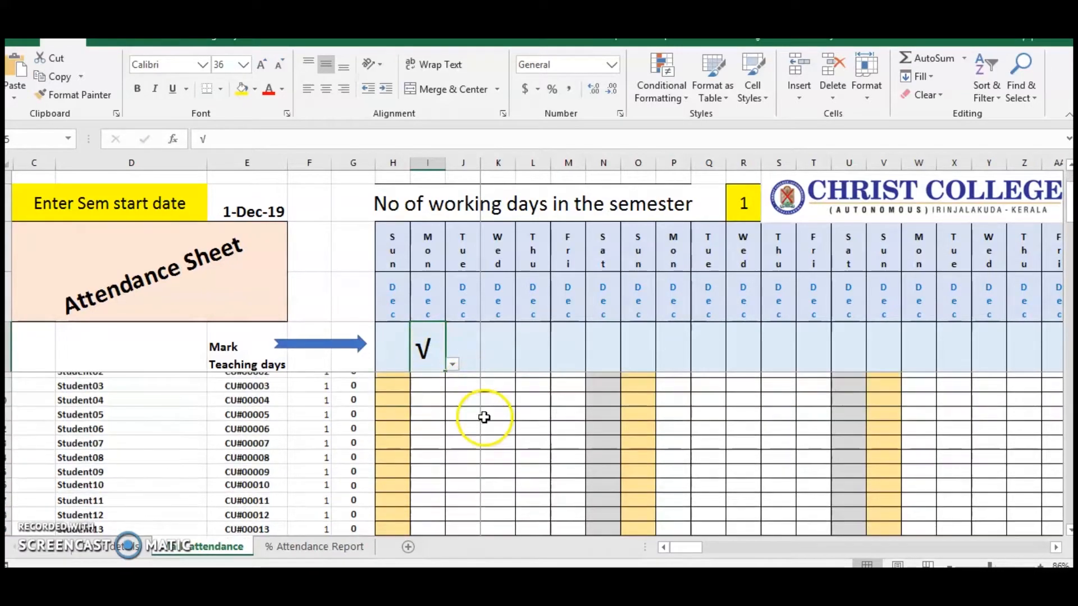
scroll(485, 417, up, 1)
click(463, 343)
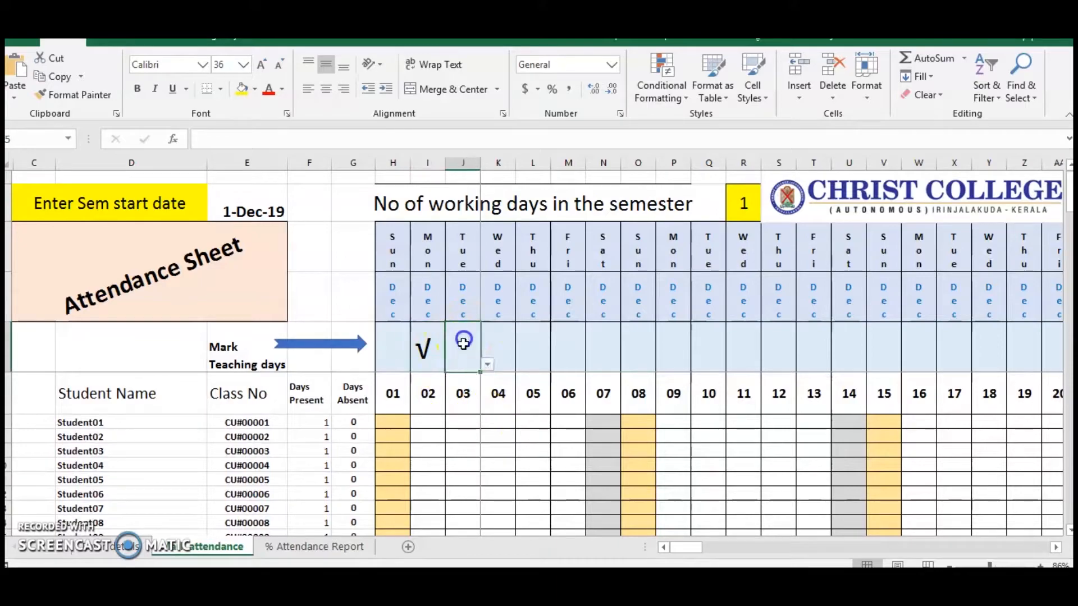
click(488, 364)
click(468, 377)
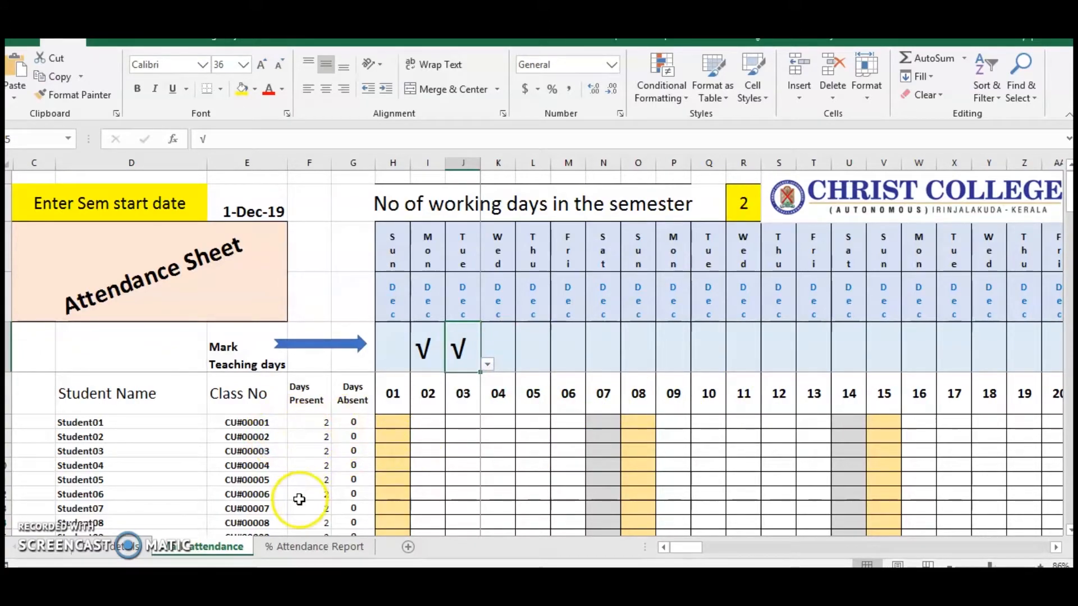
click(120, 423)
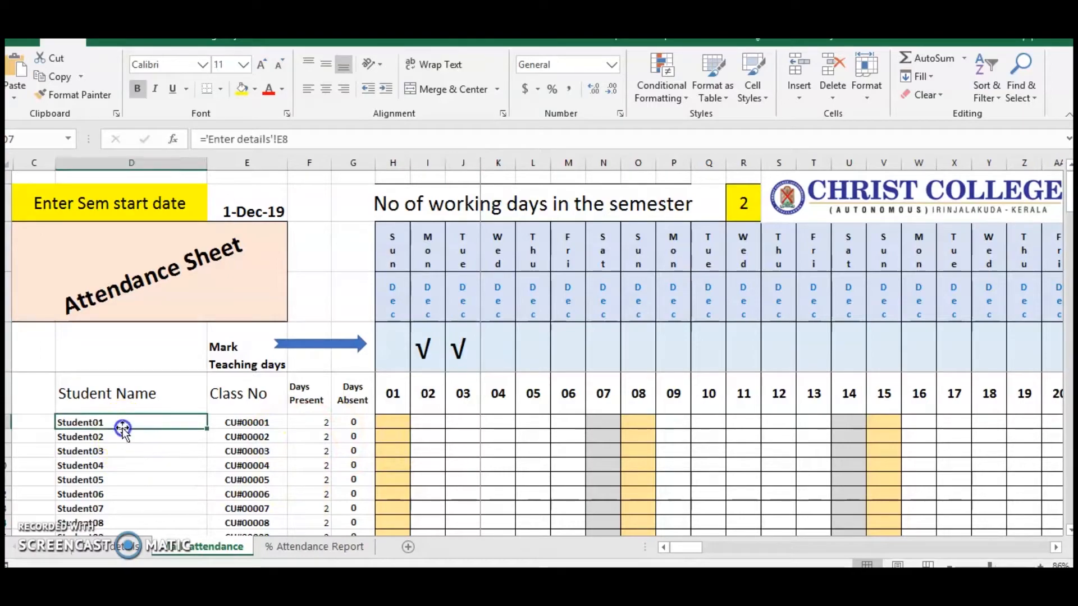
Mark Student01, Student04 and Student06 absent with × for Monday 2 December on the attendance sheet.
click(257, 433)
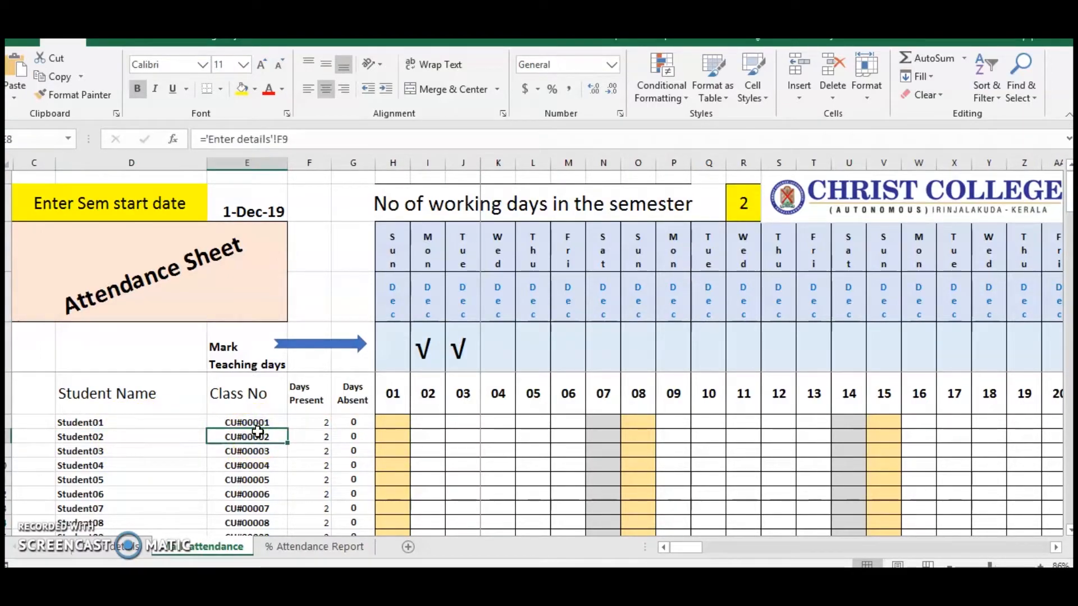
click(430, 421)
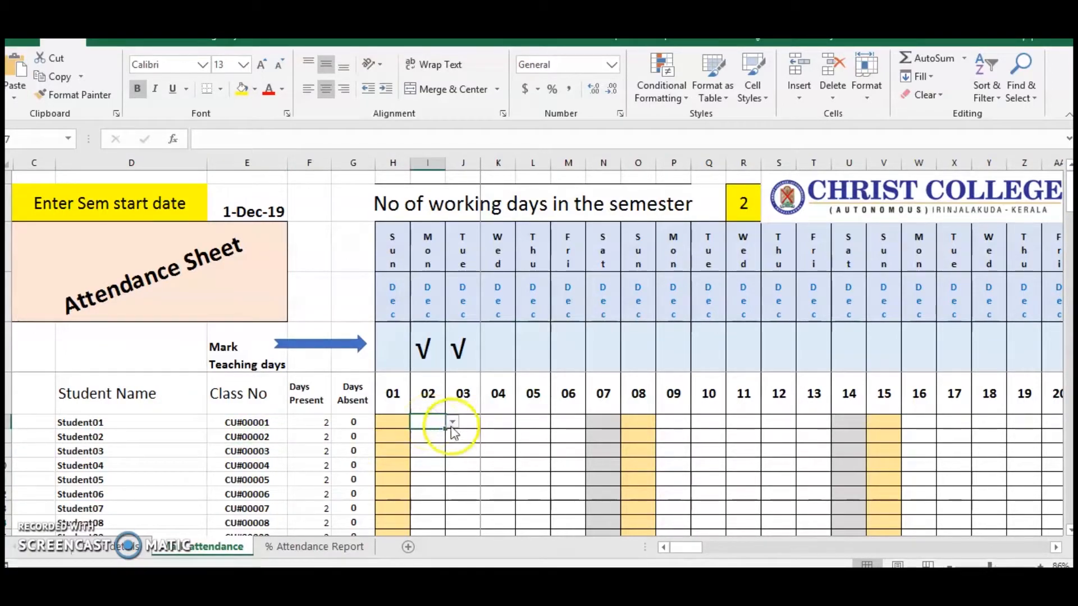
click(451, 425)
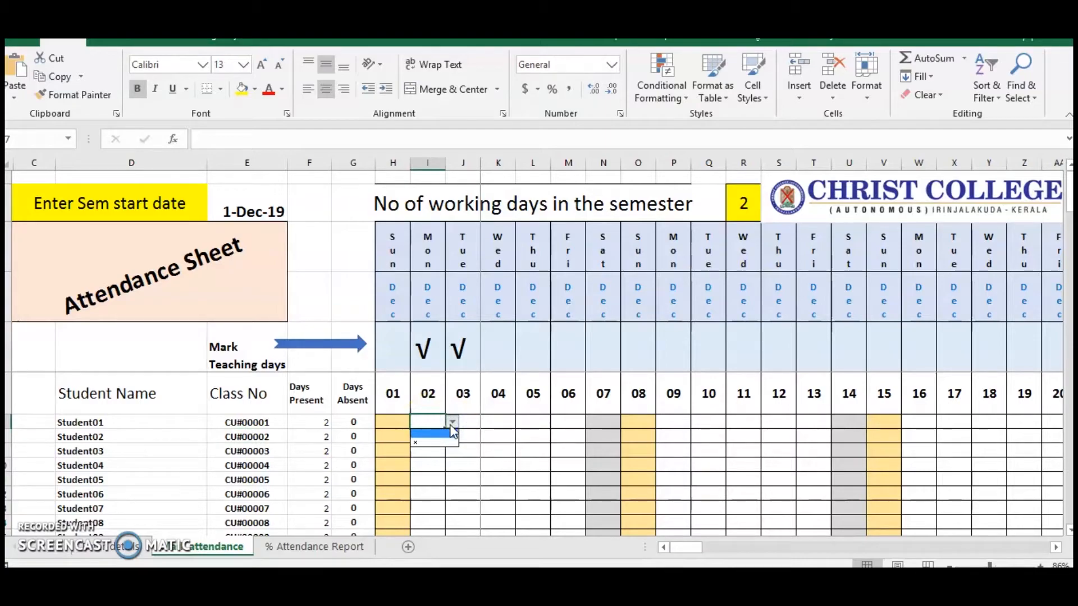
click(437, 443)
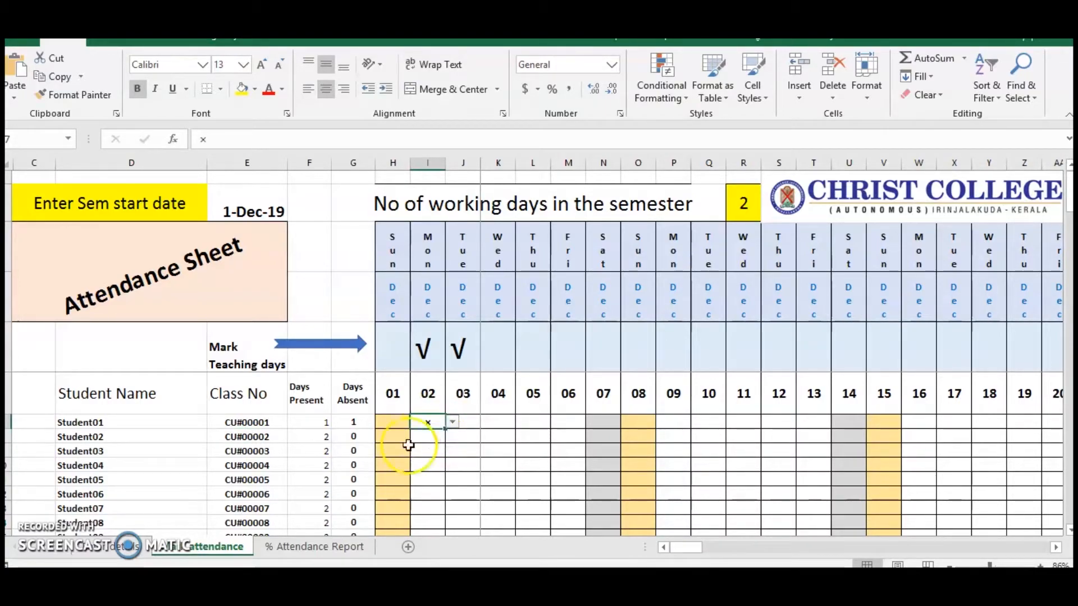
click(435, 465)
click(452, 465)
click(427, 485)
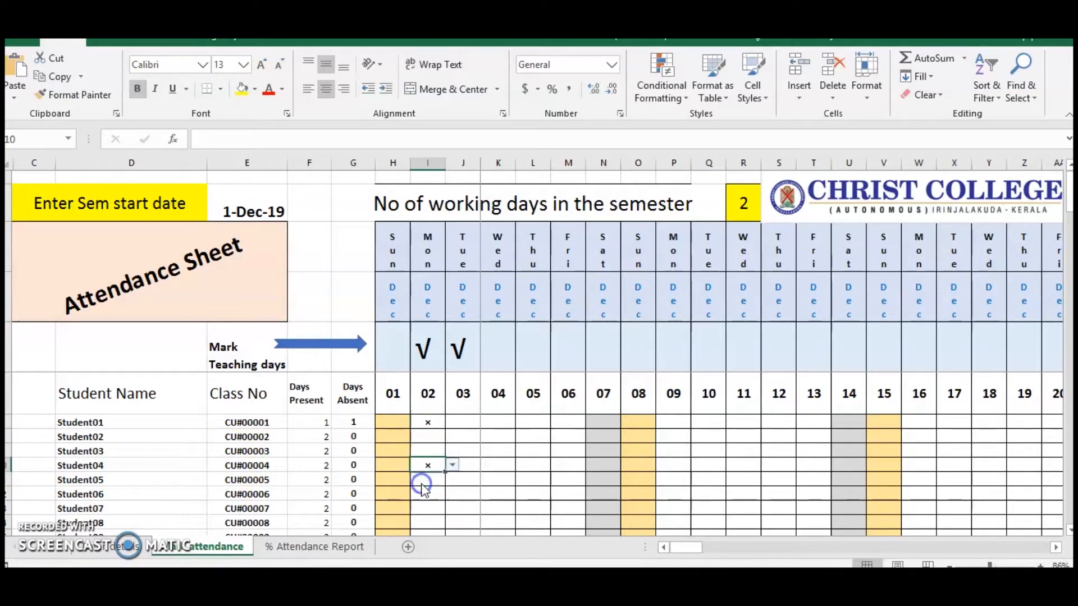
click(426, 495)
click(452, 493)
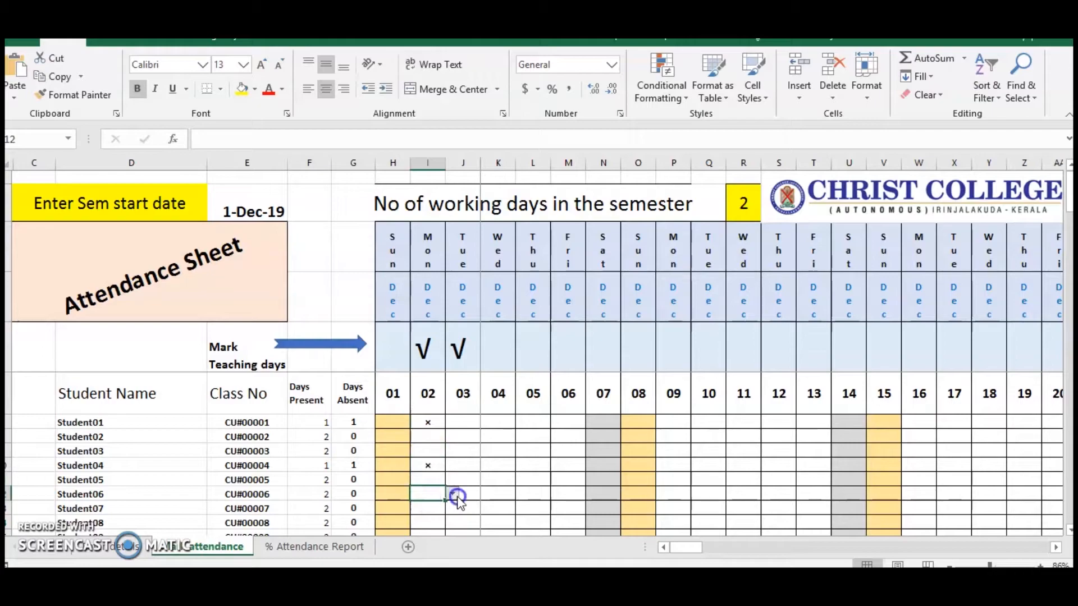
click(428, 515)
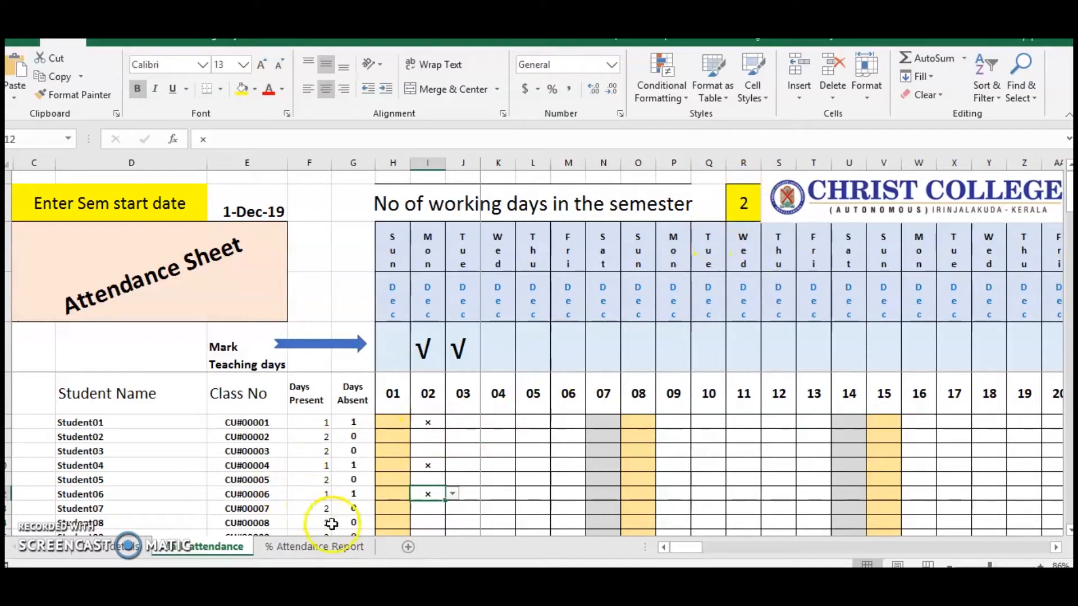
Review the % Attendance Report, examining the course details and each student's days present, days absent and attendance percentage.
click(325, 552)
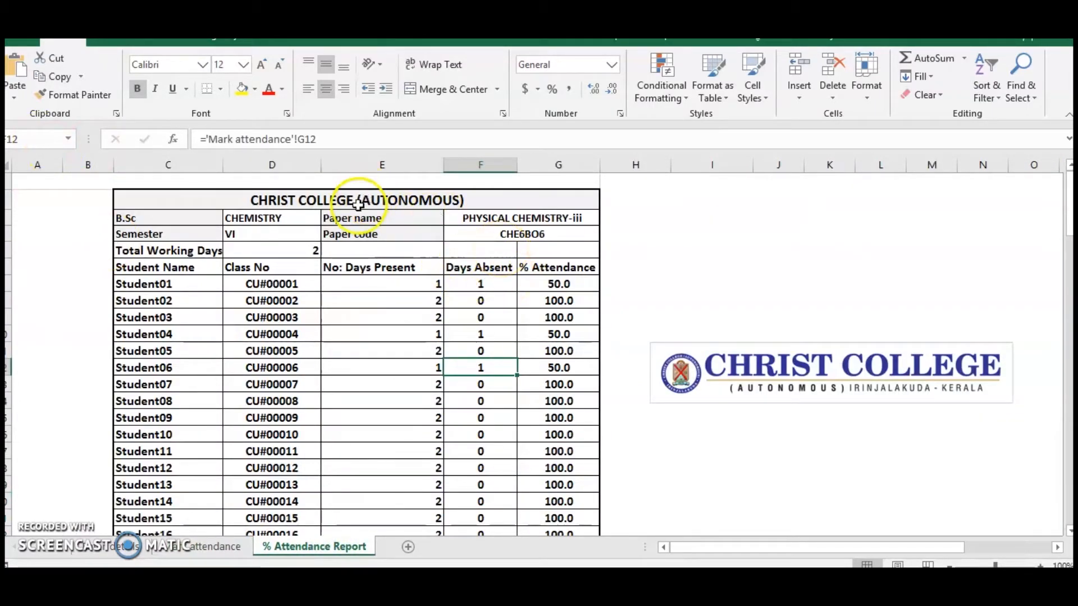
click(540, 366)
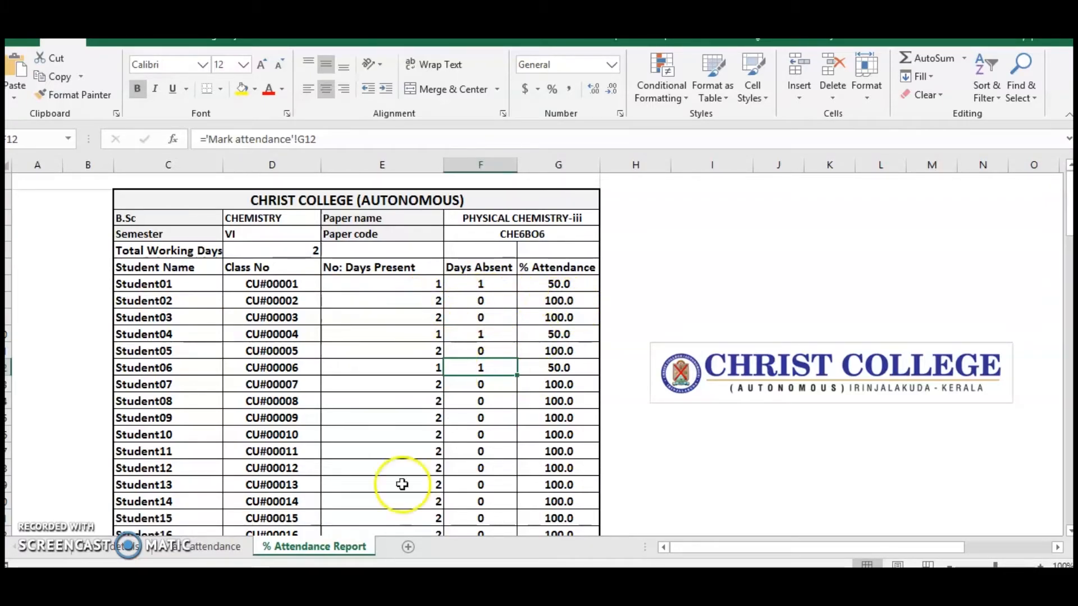
scroll(392, 475, down, 5)
scroll(393, 475, down, 4)
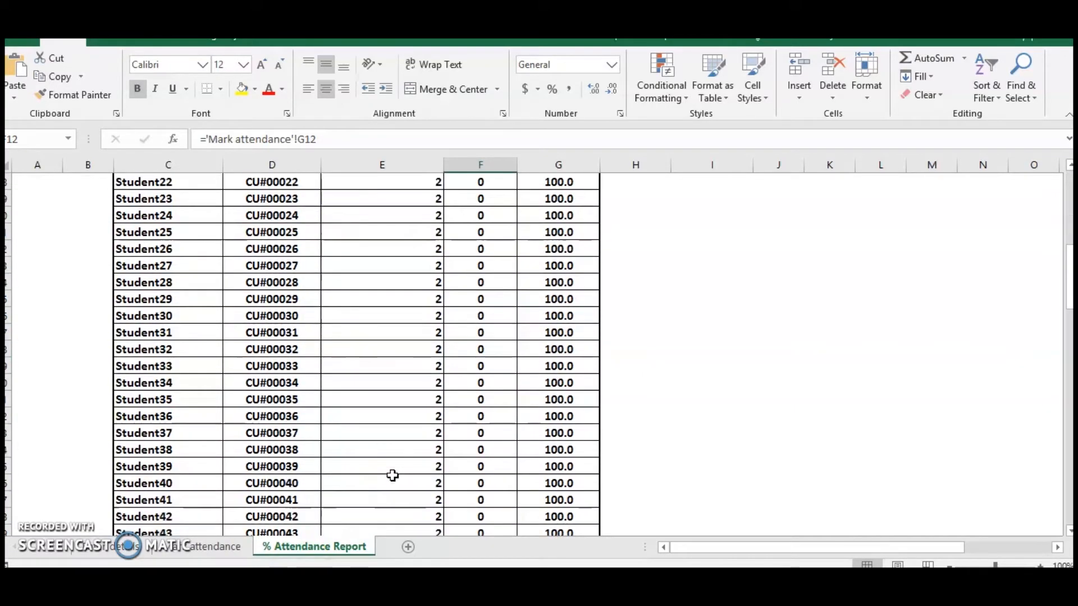
scroll(393, 475, up, 8)
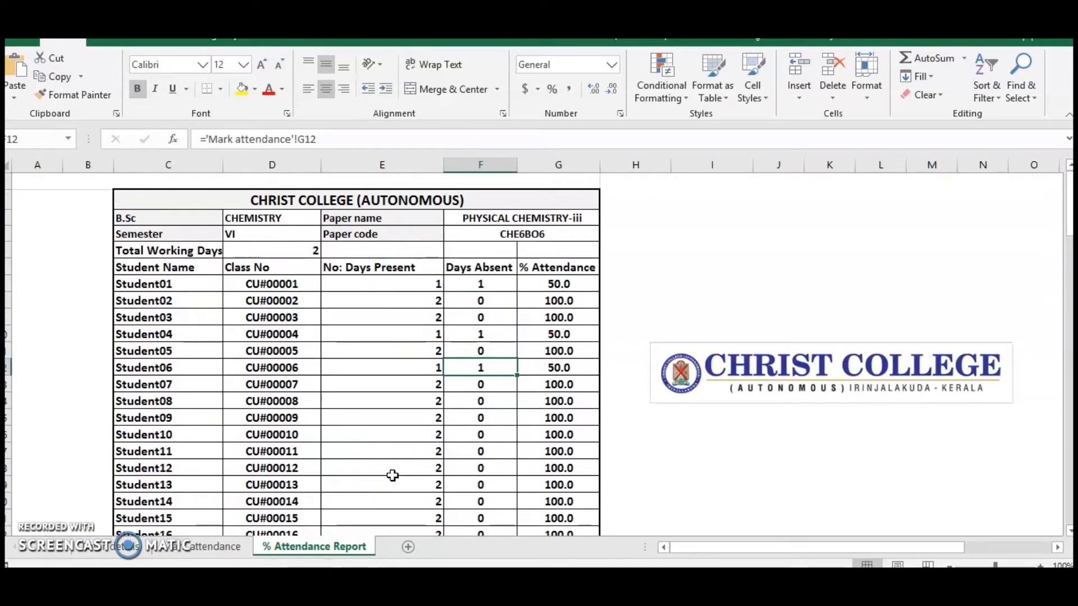
Revisit the course details, and examine the attendance sheet's start date, the date, weekday and month formulas, and the full range of semester dates.
click(123, 548)
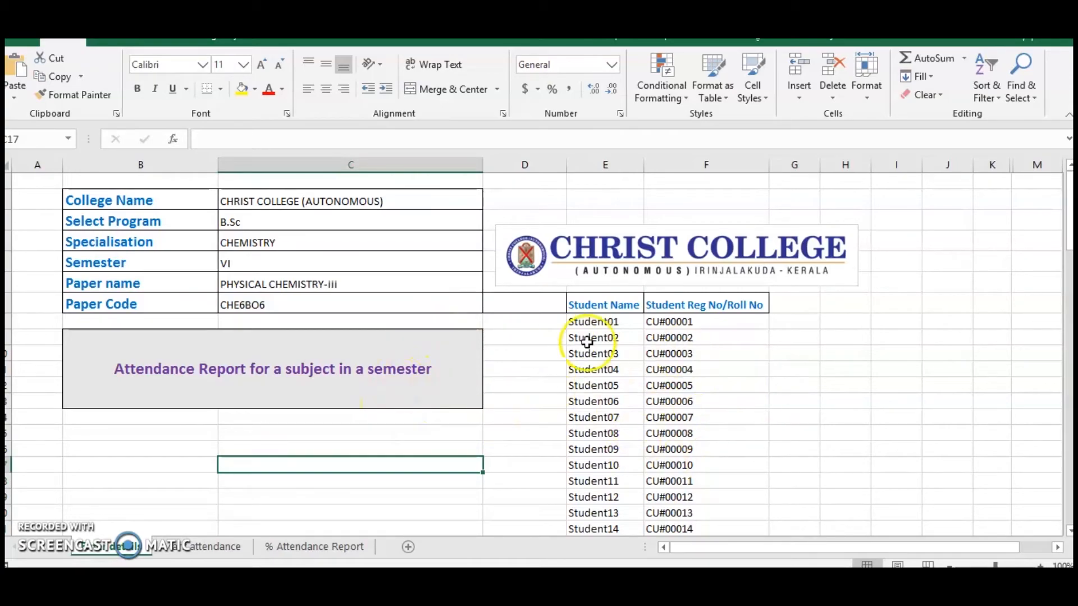
click(197, 547)
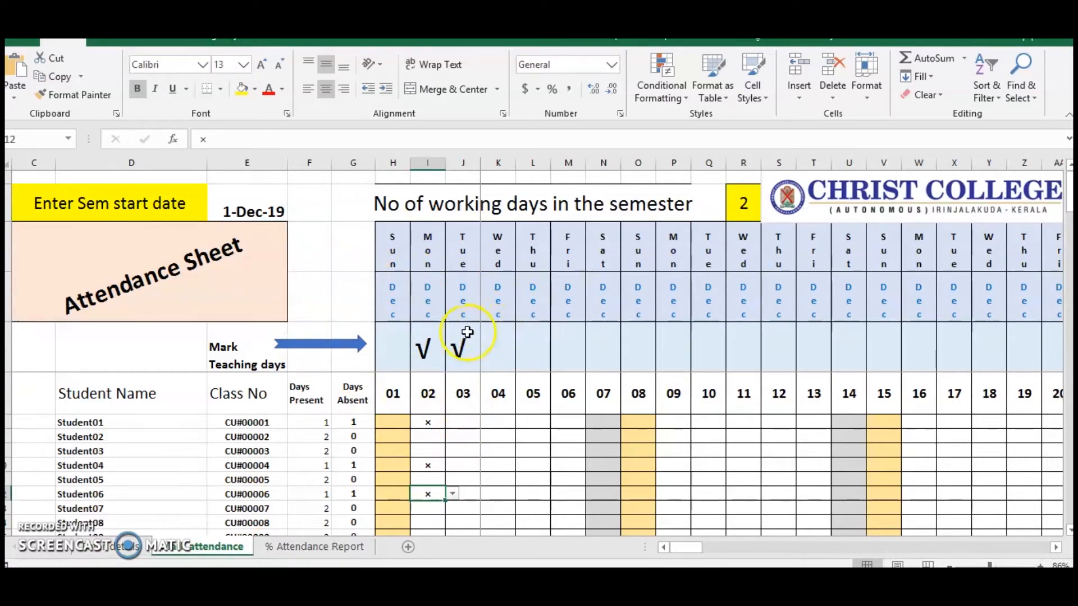
click(262, 211)
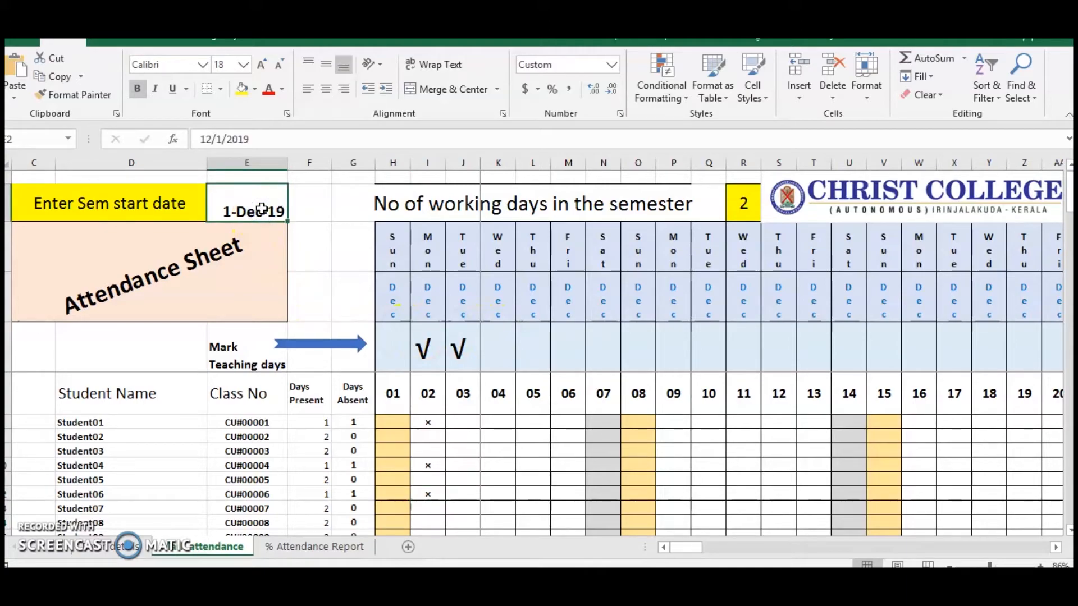
click(393, 391)
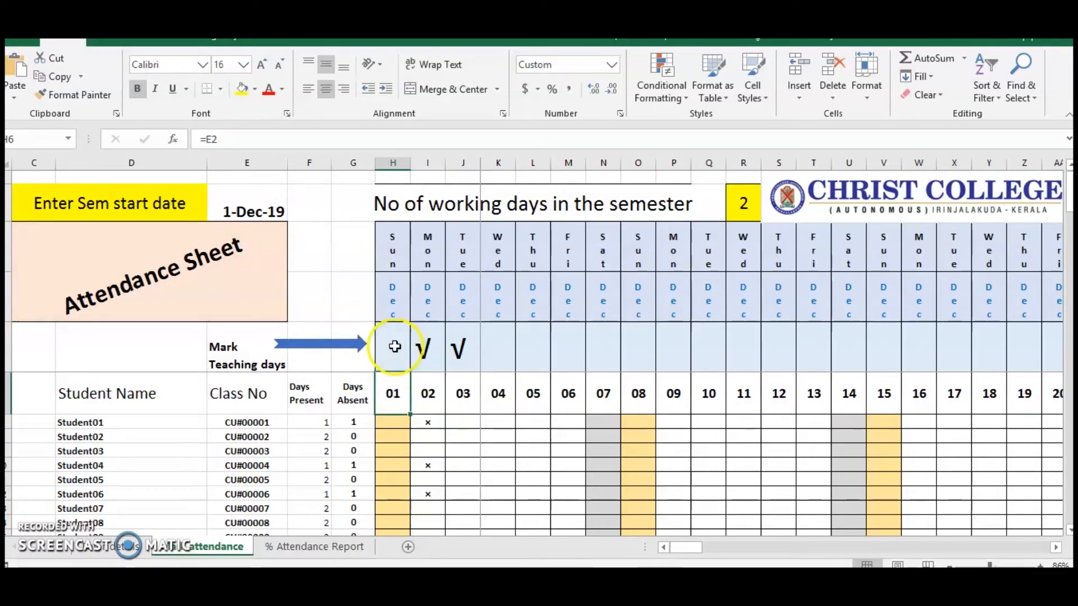
click(389, 244)
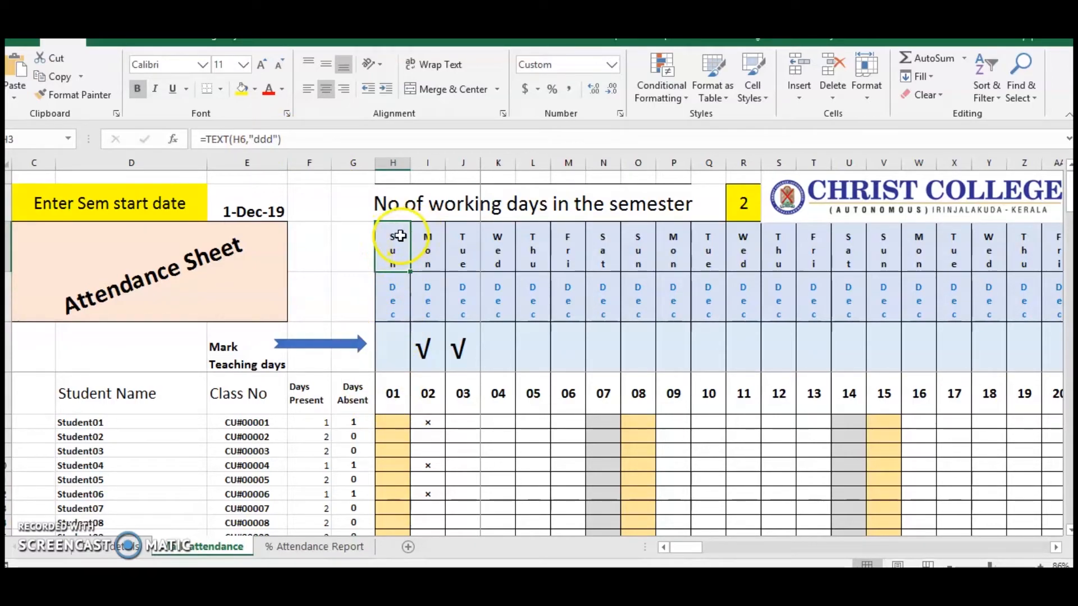
click(395, 294)
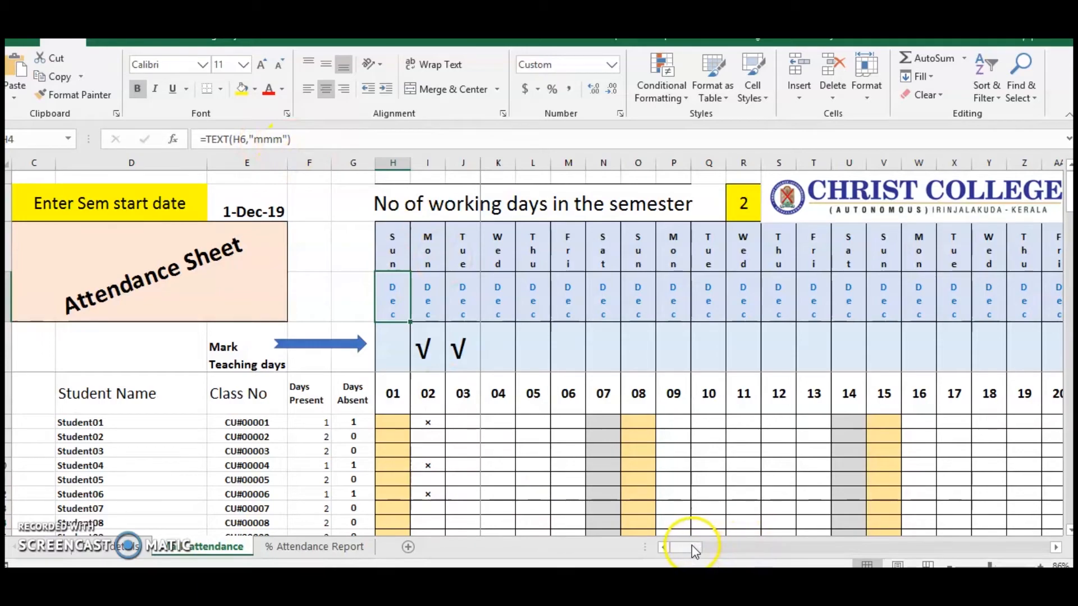
drag(694, 550, 966, 552)
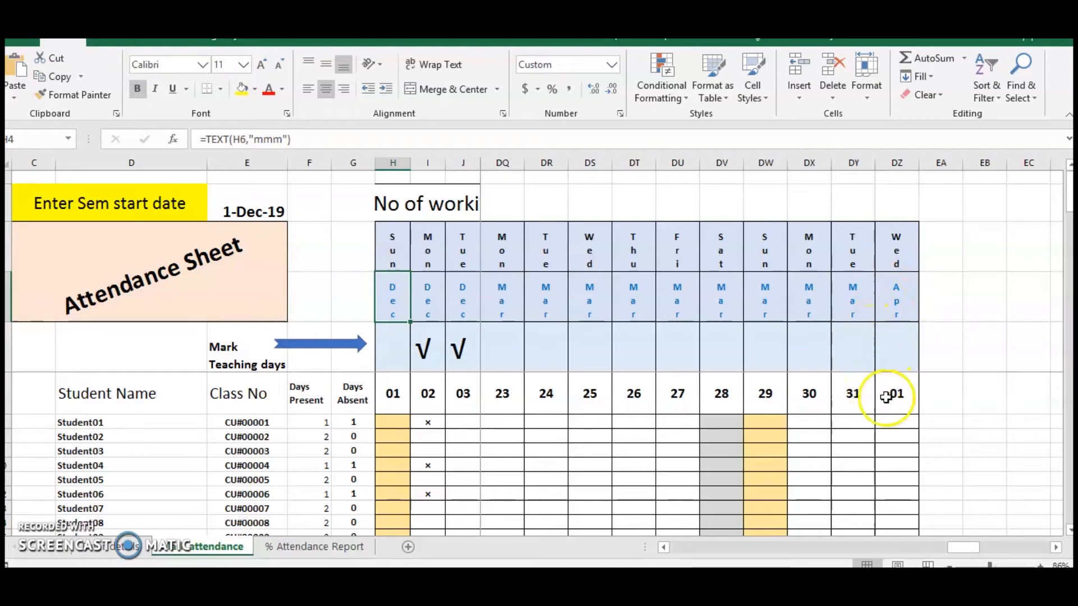
drag(965, 547, 658, 553)
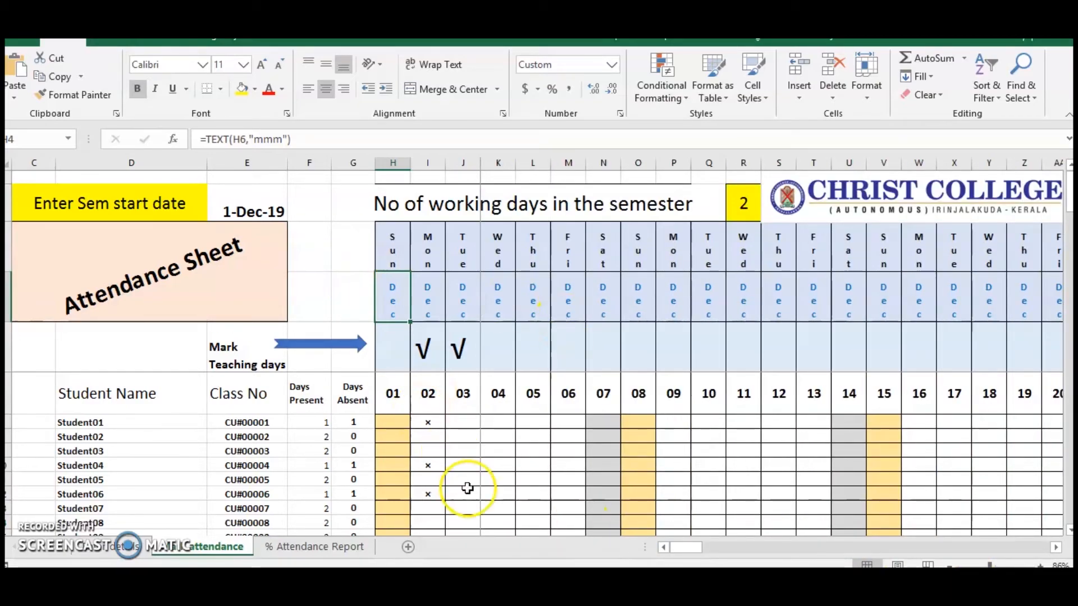
Mark Student18 absent with × for Wednesday 4 December on the attendance sheet.
scroll(366, 475, down, 4)
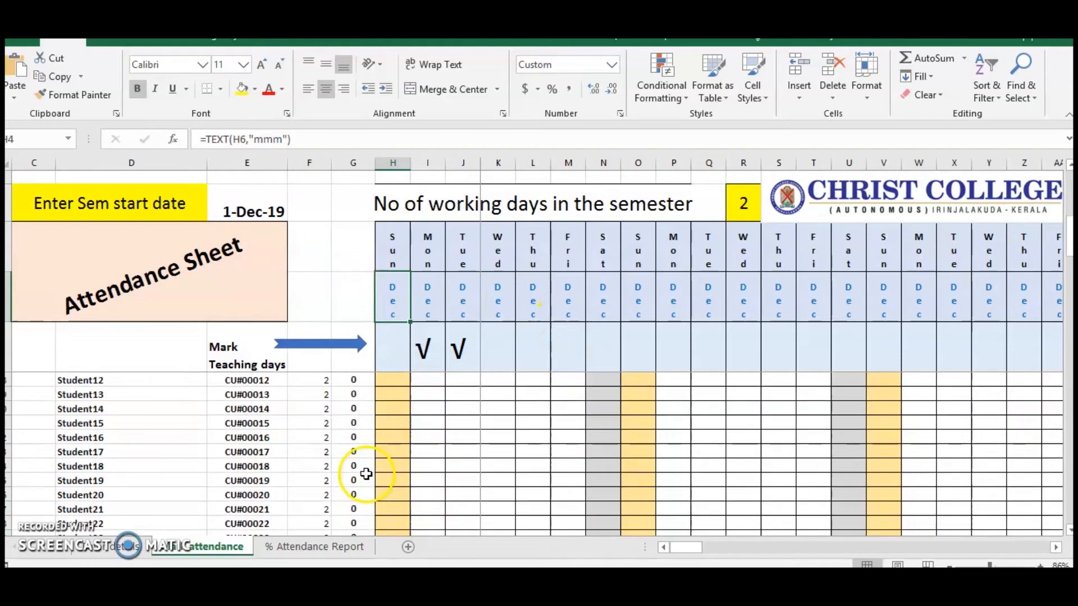
click(501, 461)
click(522, 466)
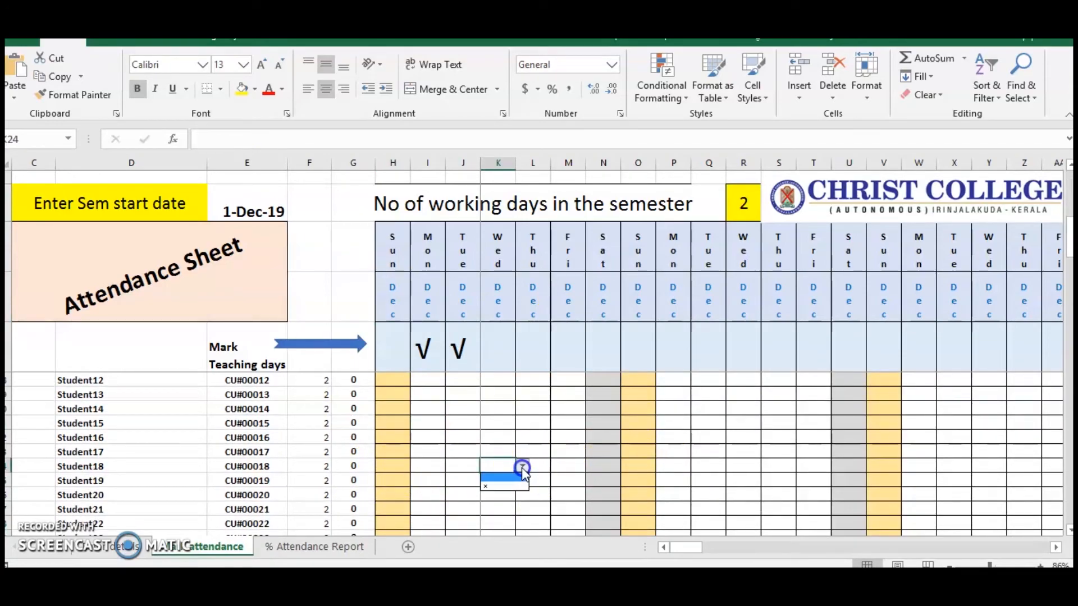
click(505, 486)
scroll(563, 449, up, 4)
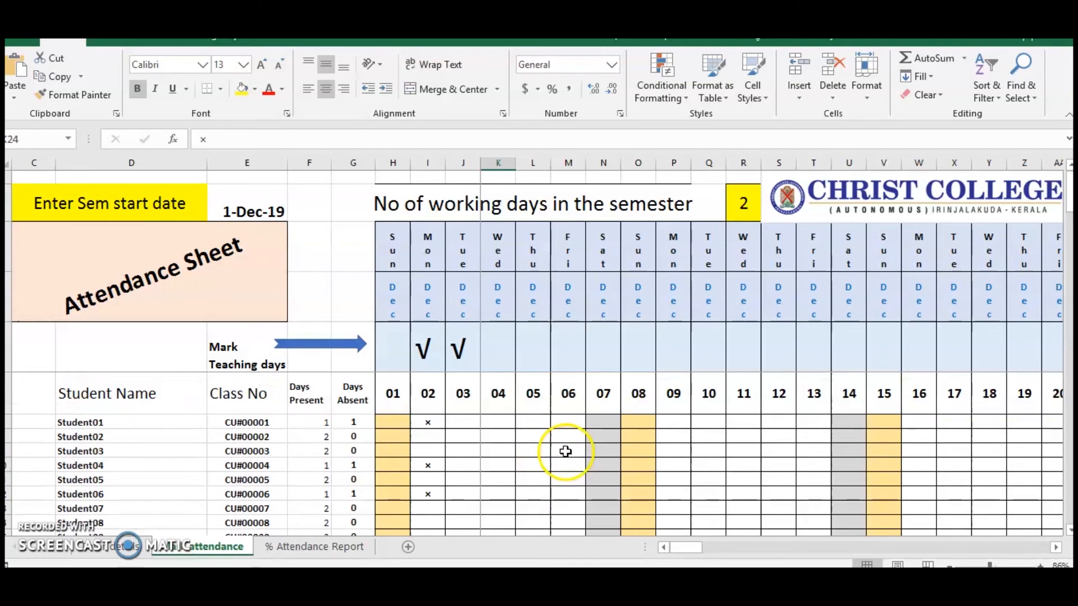
Inspect the Days Absent formula for Student01 and recheck the students' figures in the % Attendance Report.
click(349, 421)
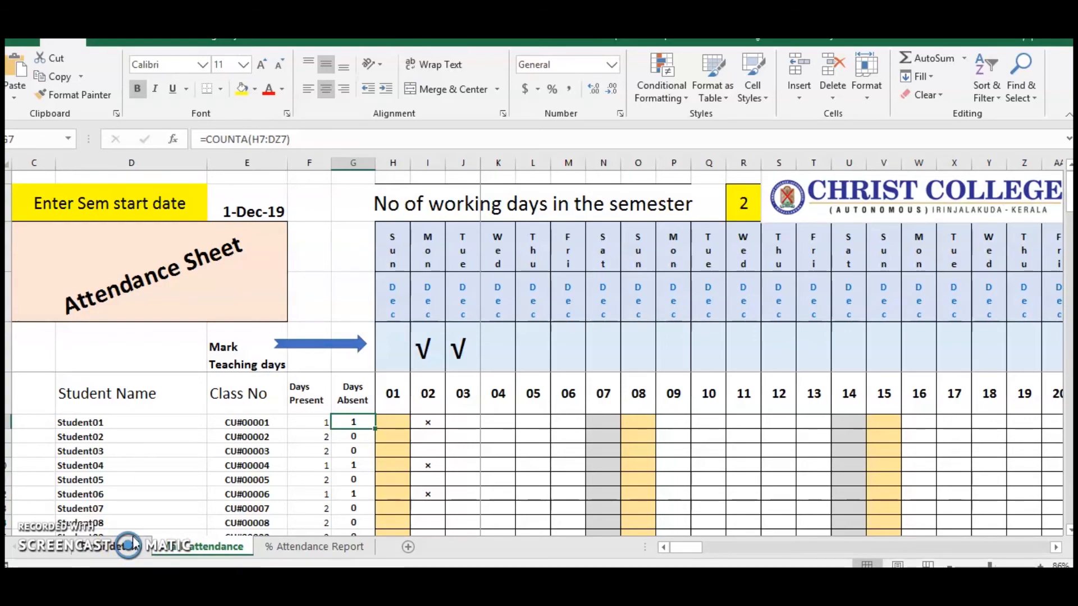
click(289, 546)
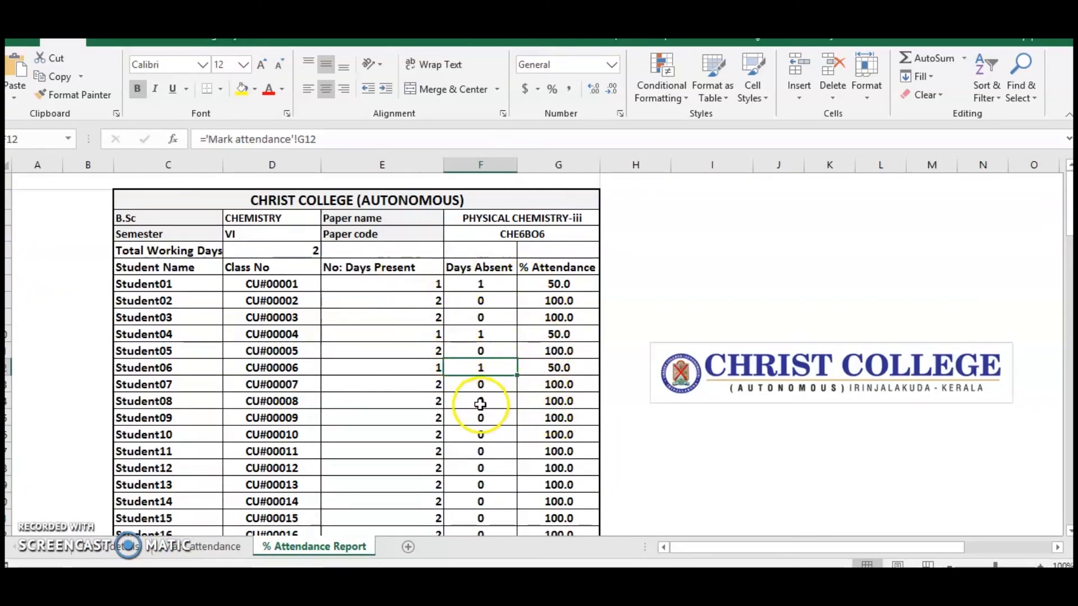
scroll(481, 404, down, 4)
scroll(480, 404, up, 4)
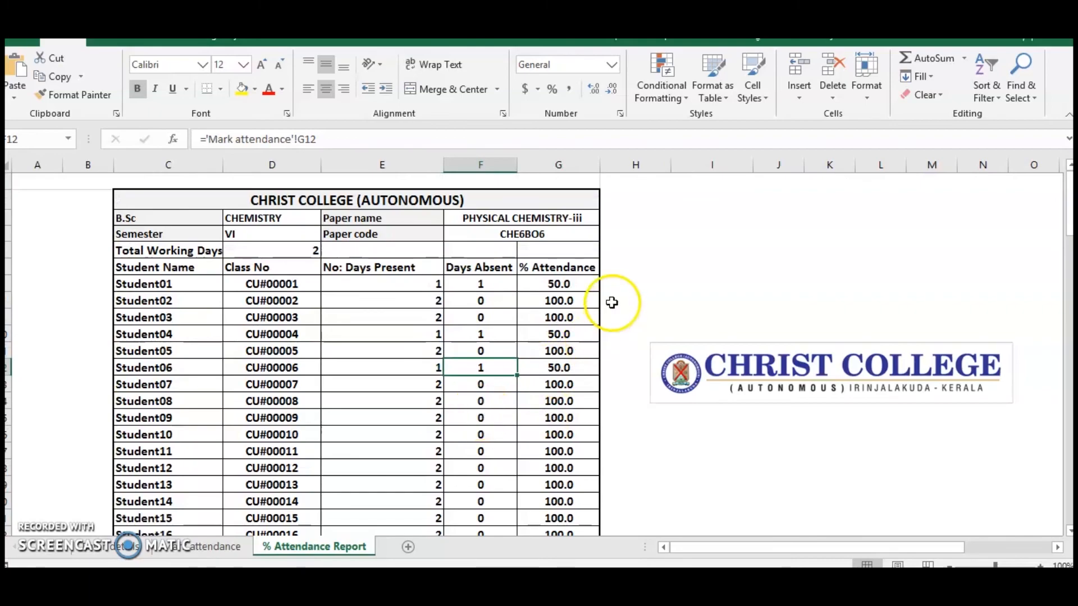